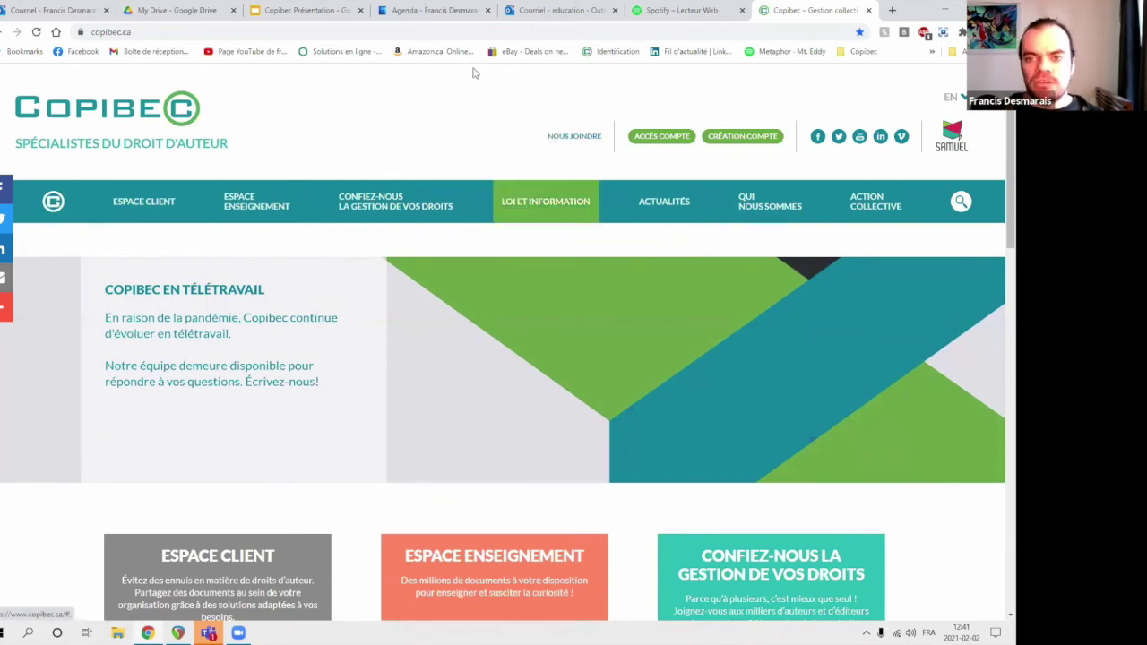
Step: Open the Copibec account creation form to view its registration fields and close it again
left_click(740, 138)
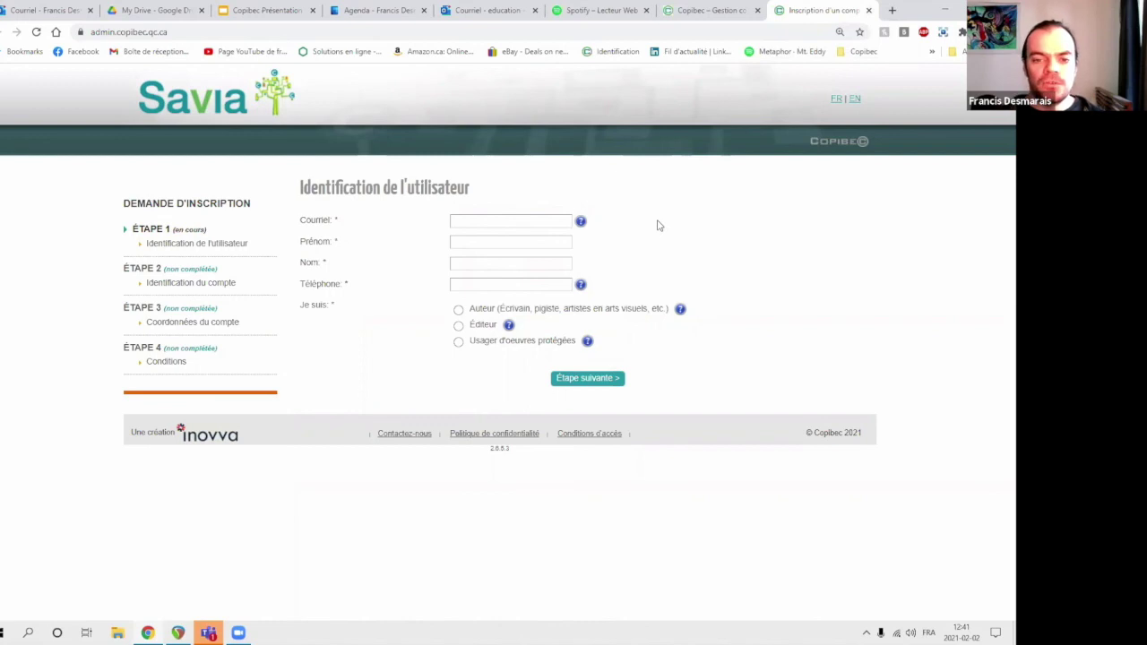
left_click(868, 11)
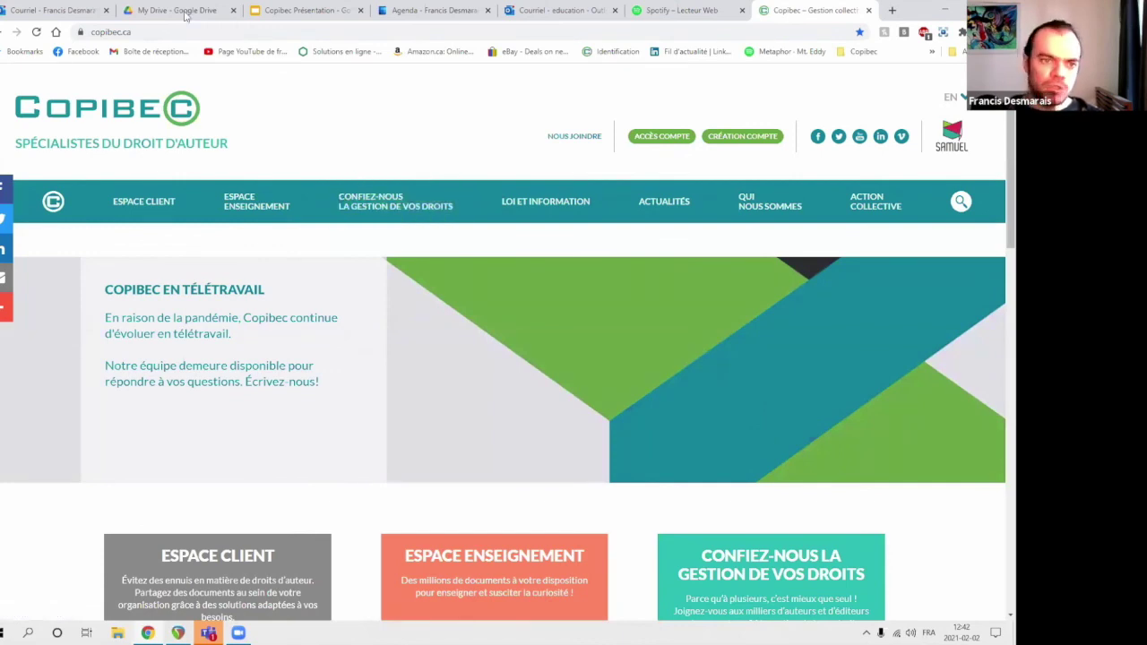
Step: Sign in to the Copibec account portal using the test account's saved e-mail and password
left_click(662, 140)
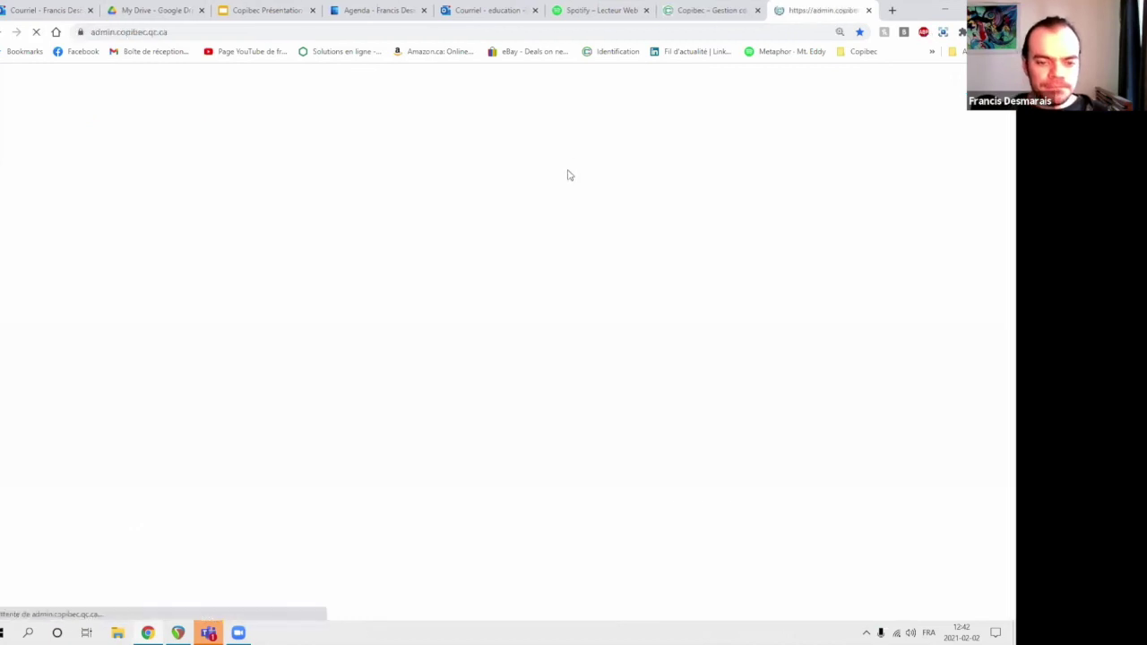
left_click(403, 209)
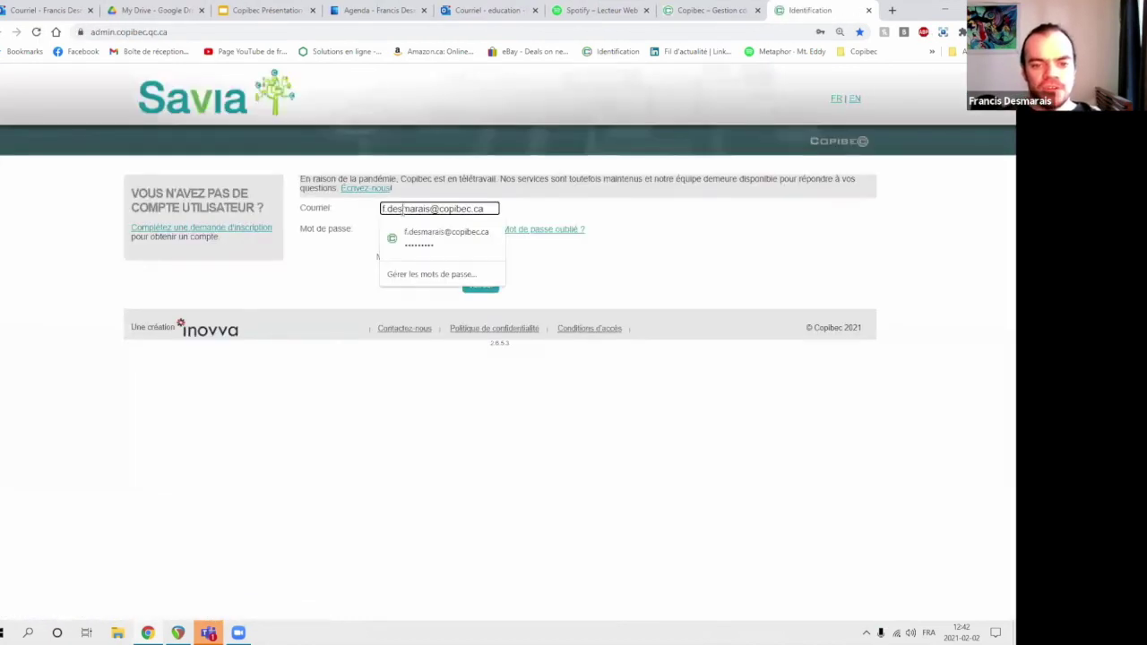
left_click(425, 272)
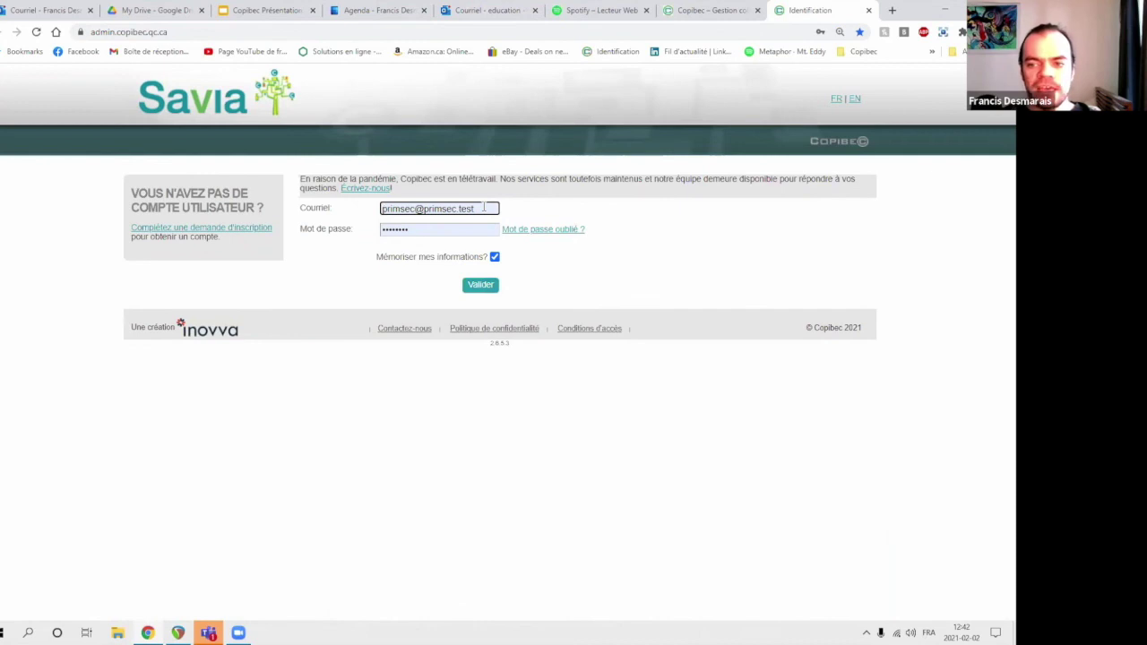
left_click(479, 284)
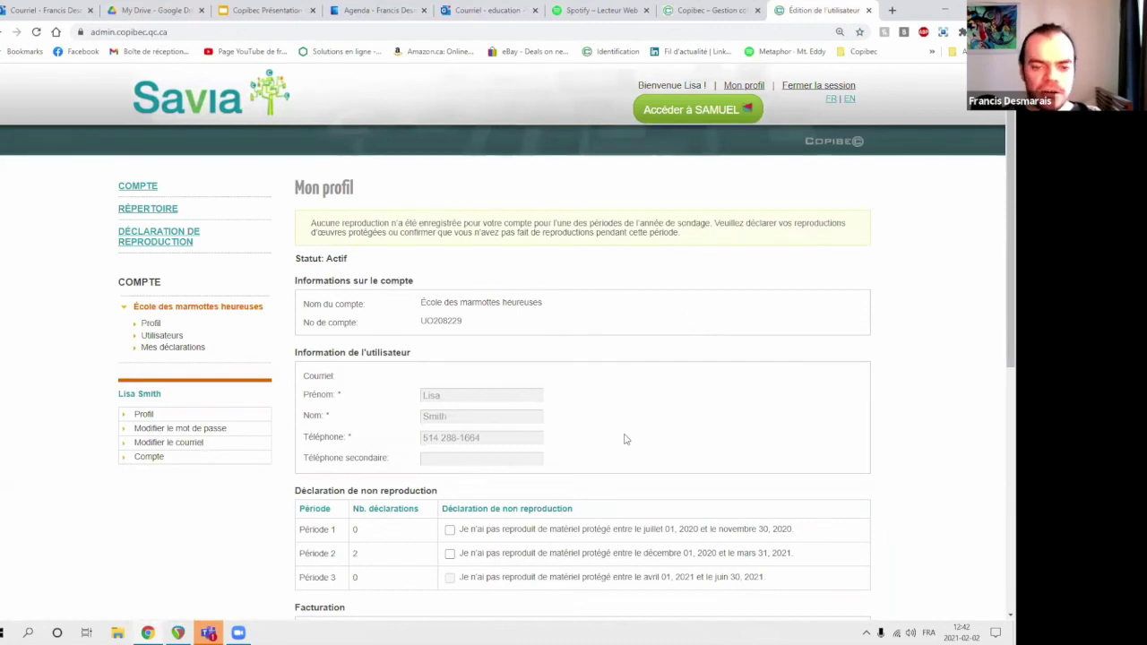
Step: Declare on the profile page that no protected material was reproduced in Période 2, and withdraw that declaration
scroll(598, 336, "down", 3)
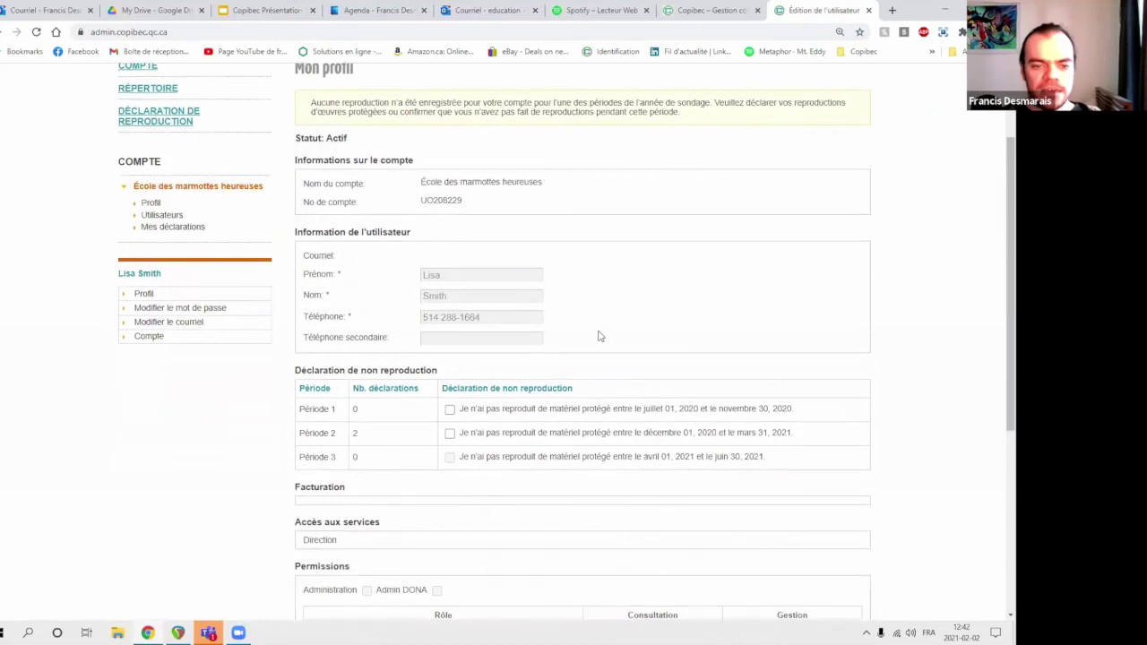
scroll(598, 335, "down", 2)
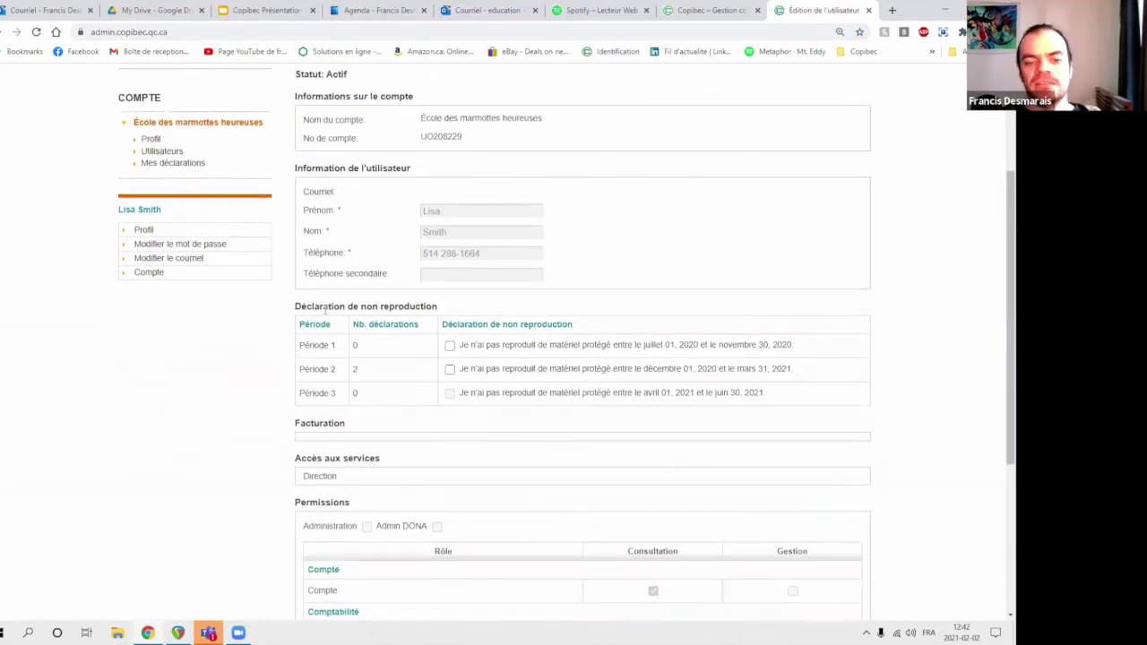
left_click_drag(351, 304, 296, 305)
left_click(464, 314)
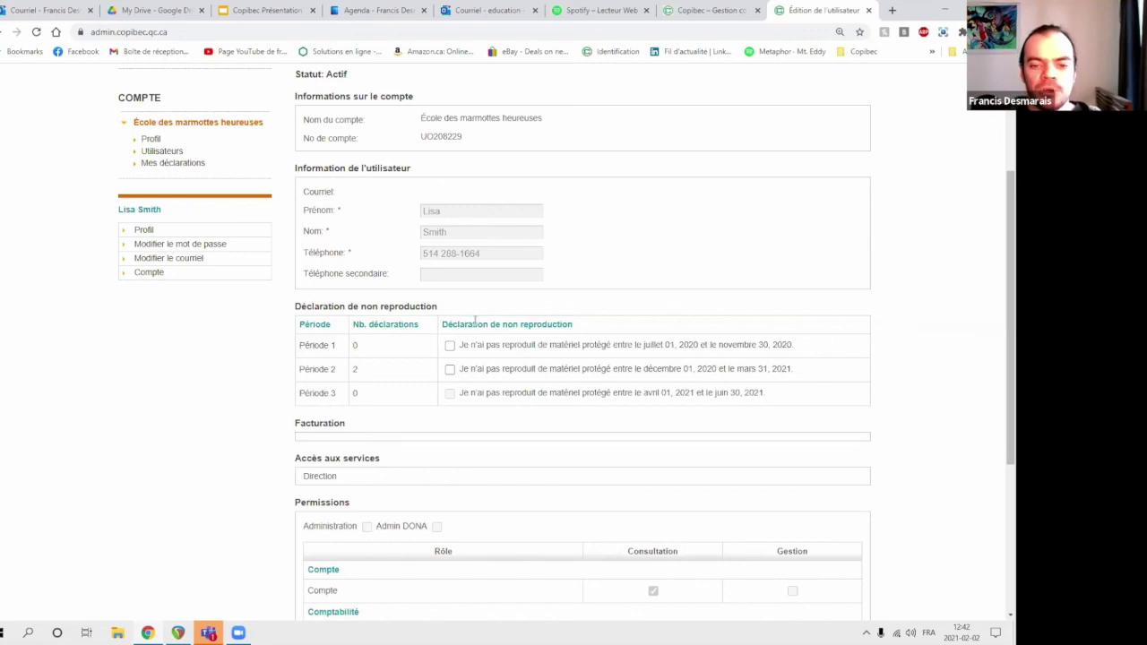
left_click(450, 369)
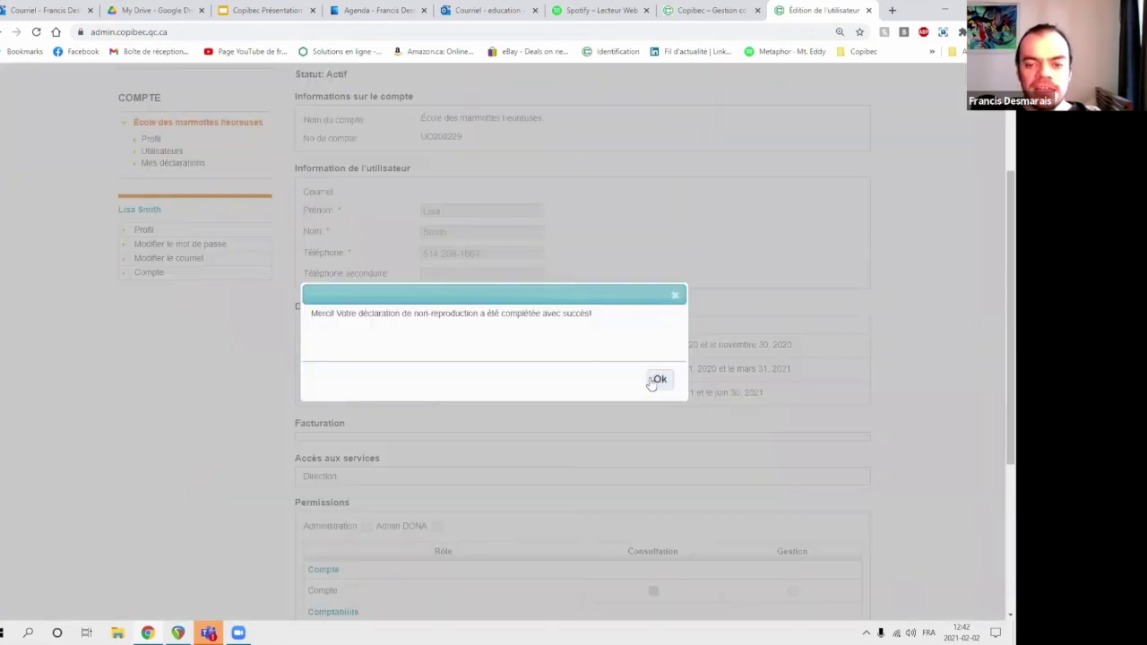
left_click(657, 380)
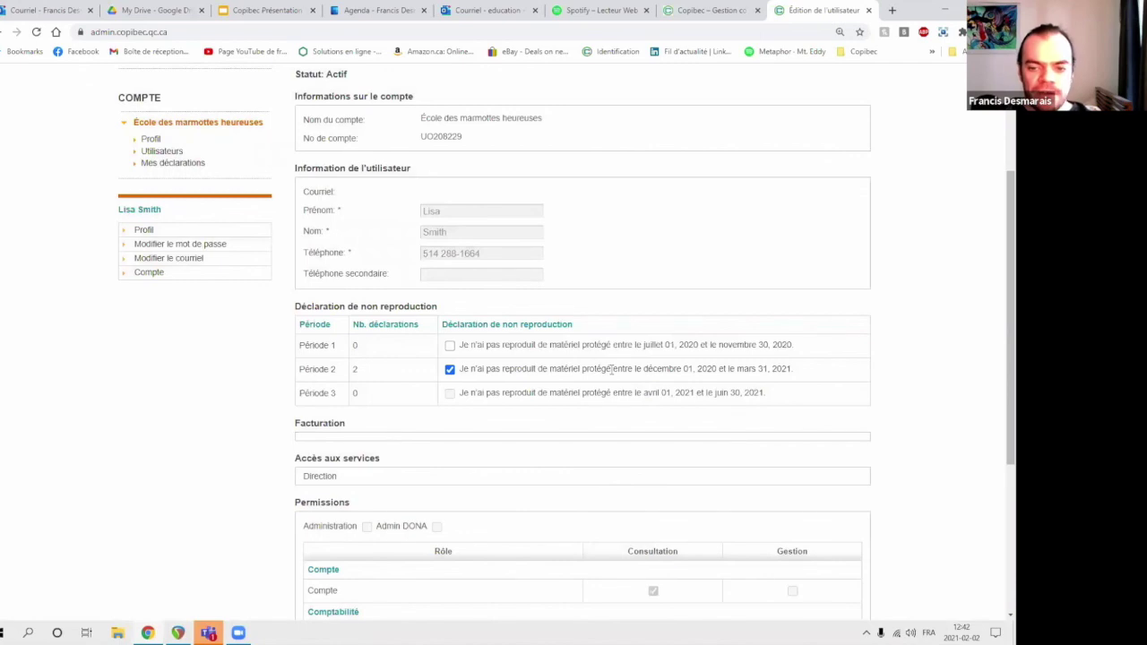
left_click(449, 369)
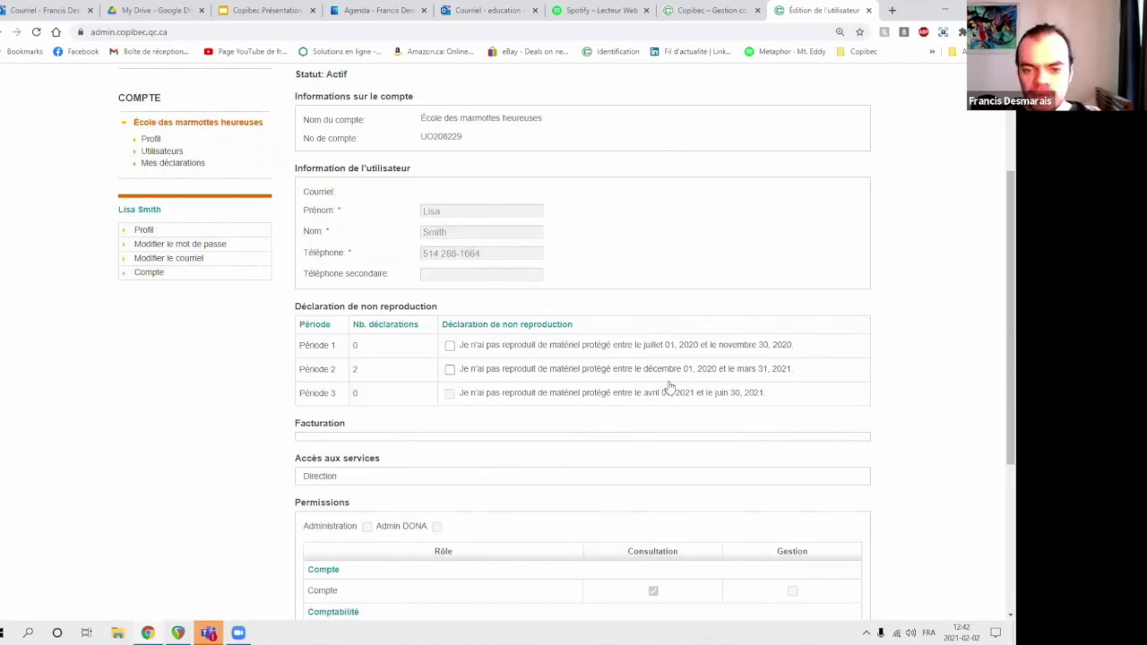
left_click(657, 380)
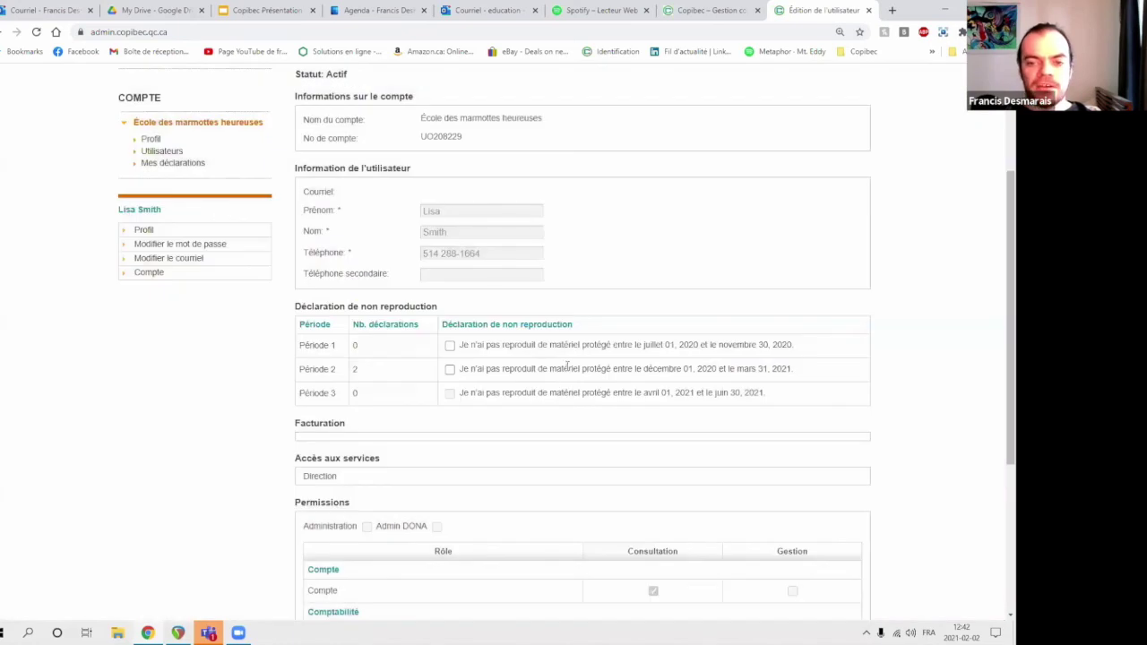
Step: Start a new reproduction declaration for the school's account
scroll(567, 369, "up", 3)
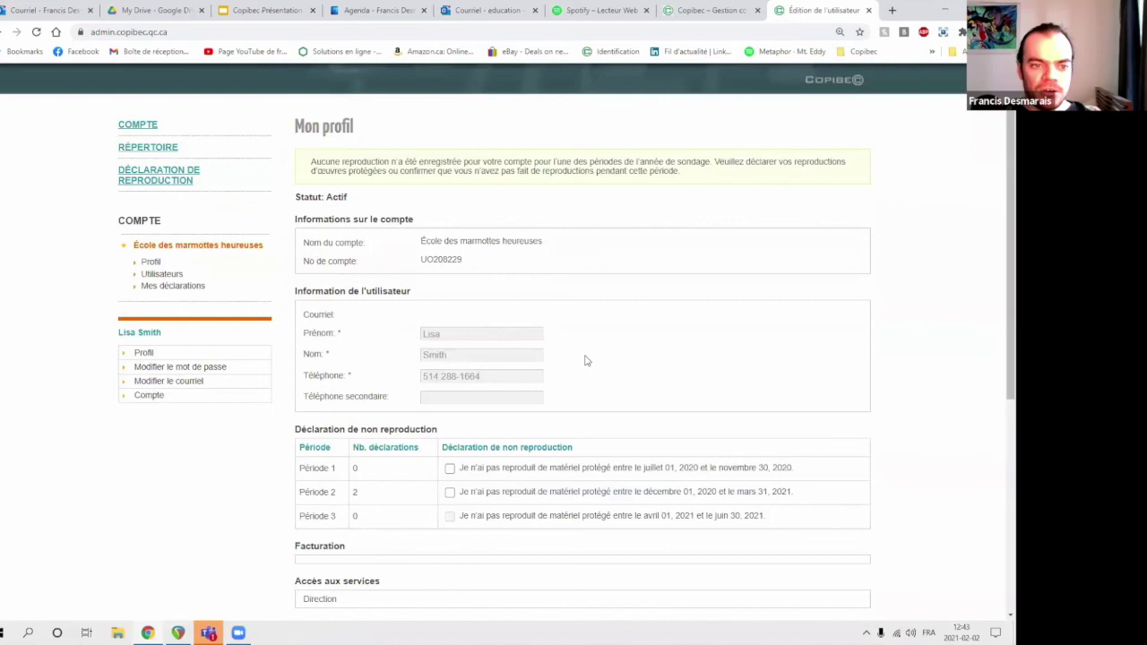
scroll(559, 364, "up", 2)
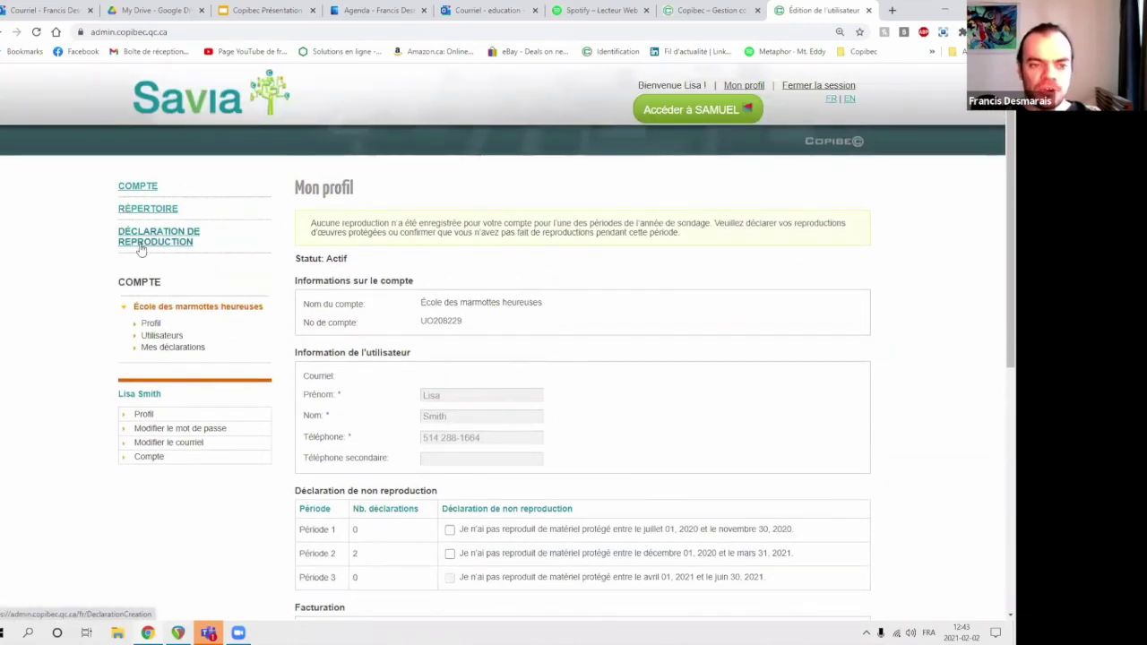
left_click(140, 250)
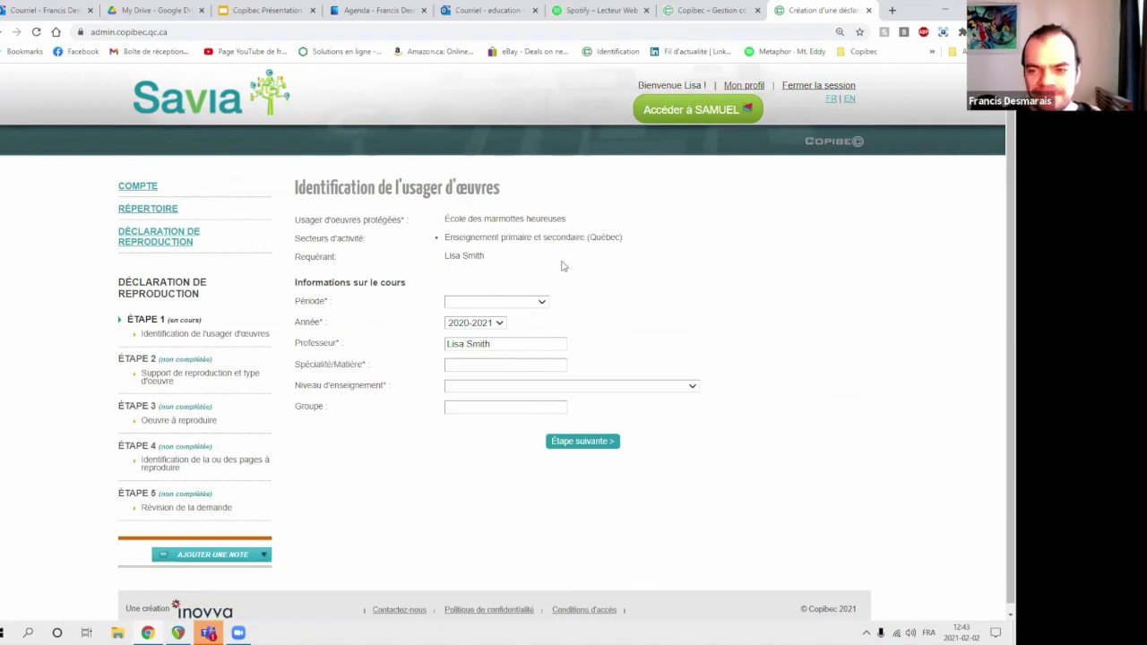
Step: Submit the course information with period PE2, subject anglais and level Formation menant à l'exercice d'un métier semi-spécialisé
left_click(462, 305)
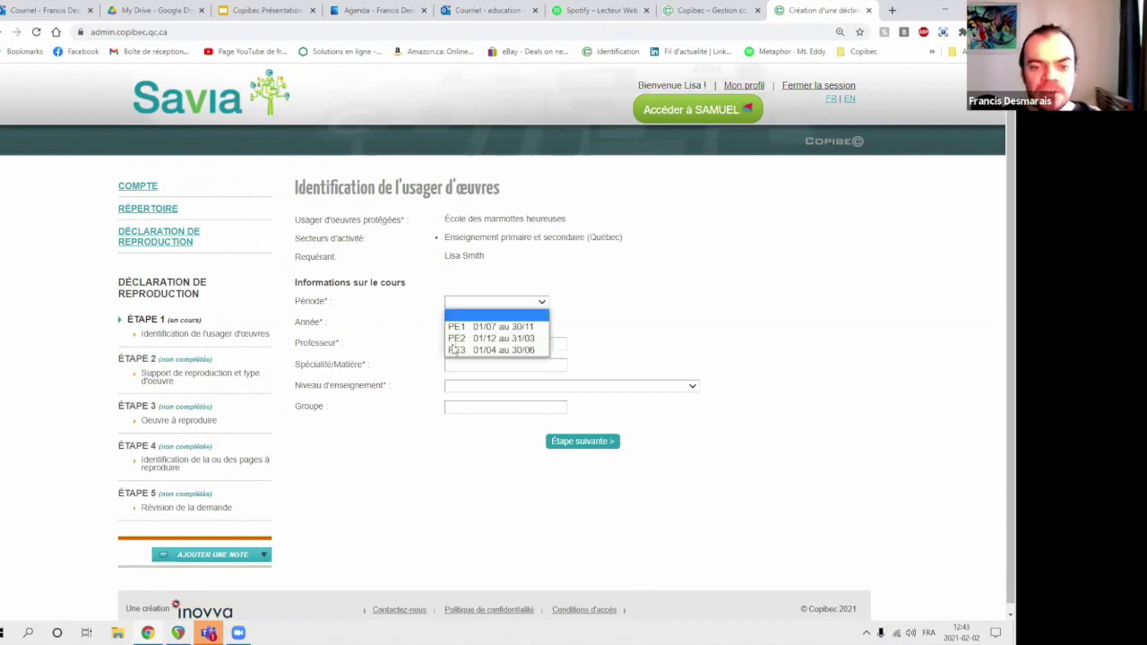
left_click(459, 339)
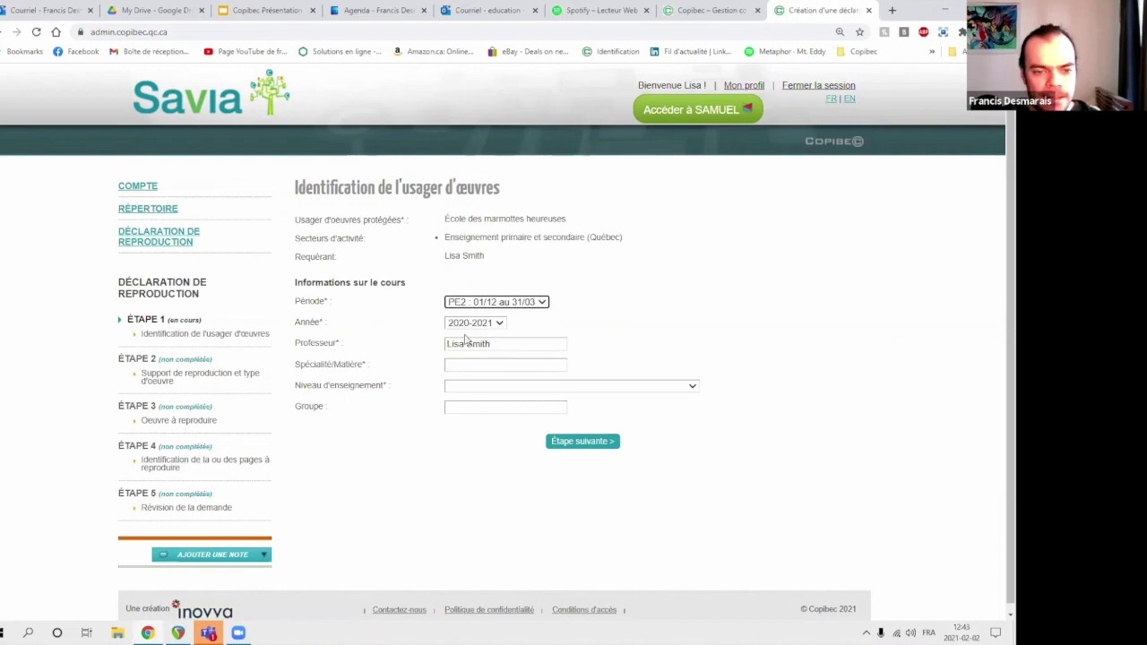
left_click(464, 364)
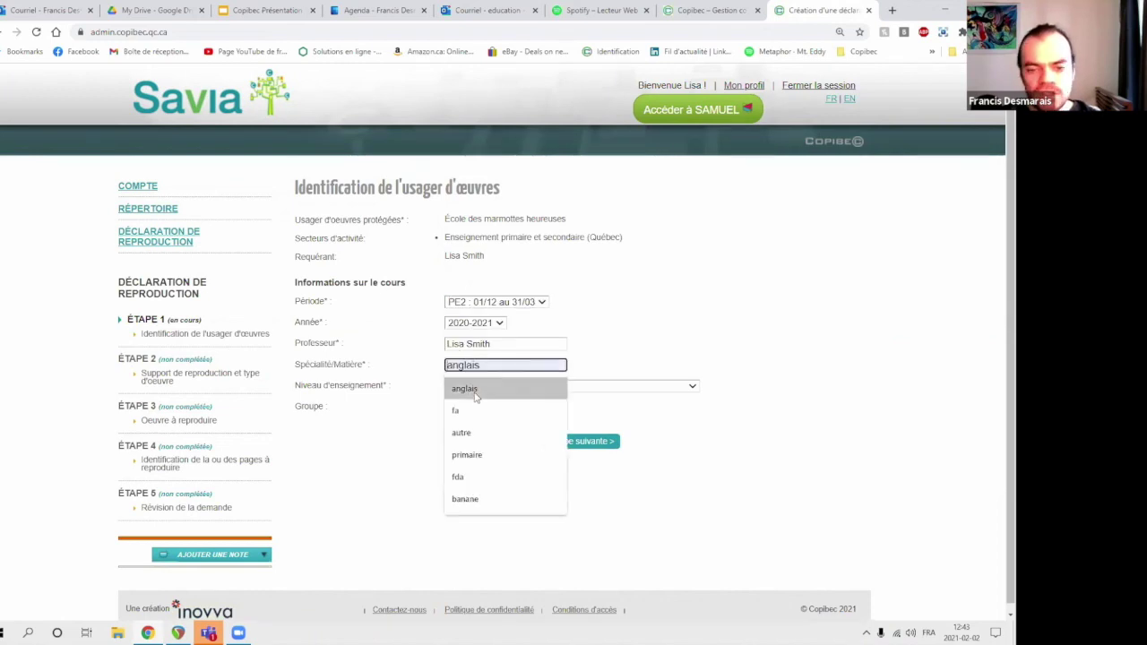
left_click(476, 395)
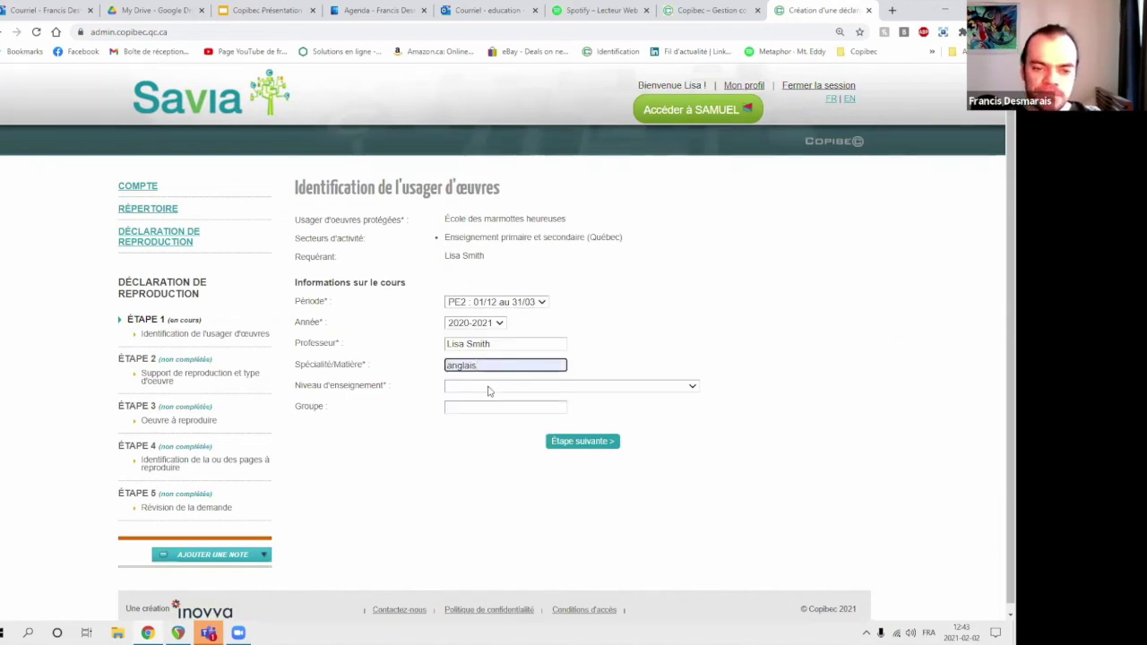
left_click(481, 388)
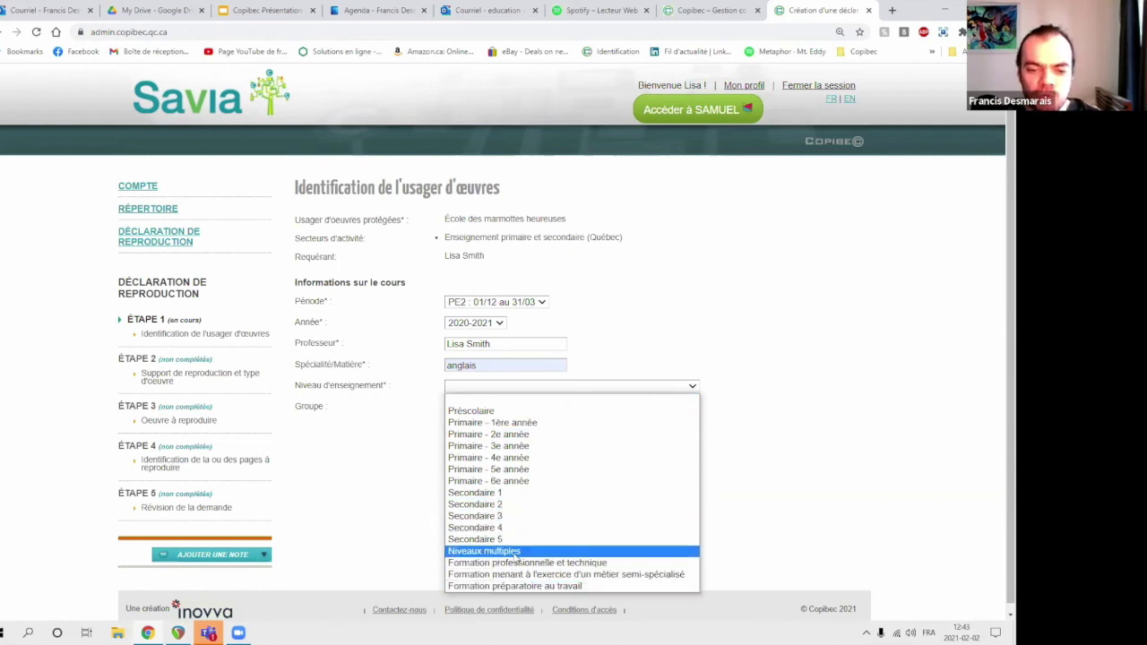
left_click(618, 581)
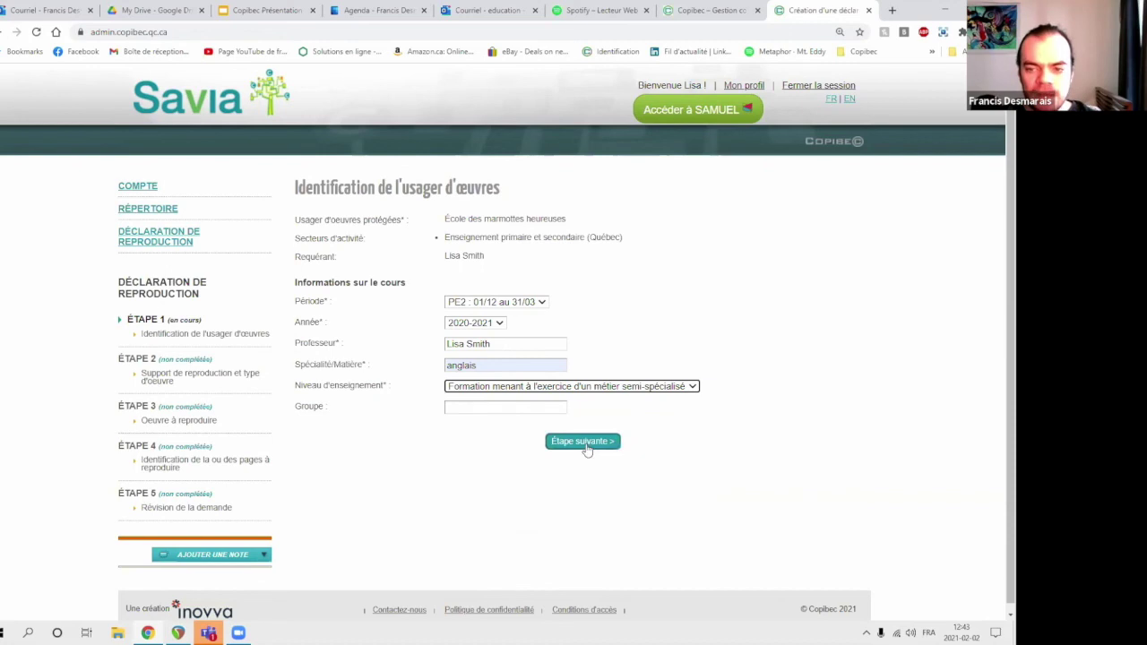
left_click(585, 445)
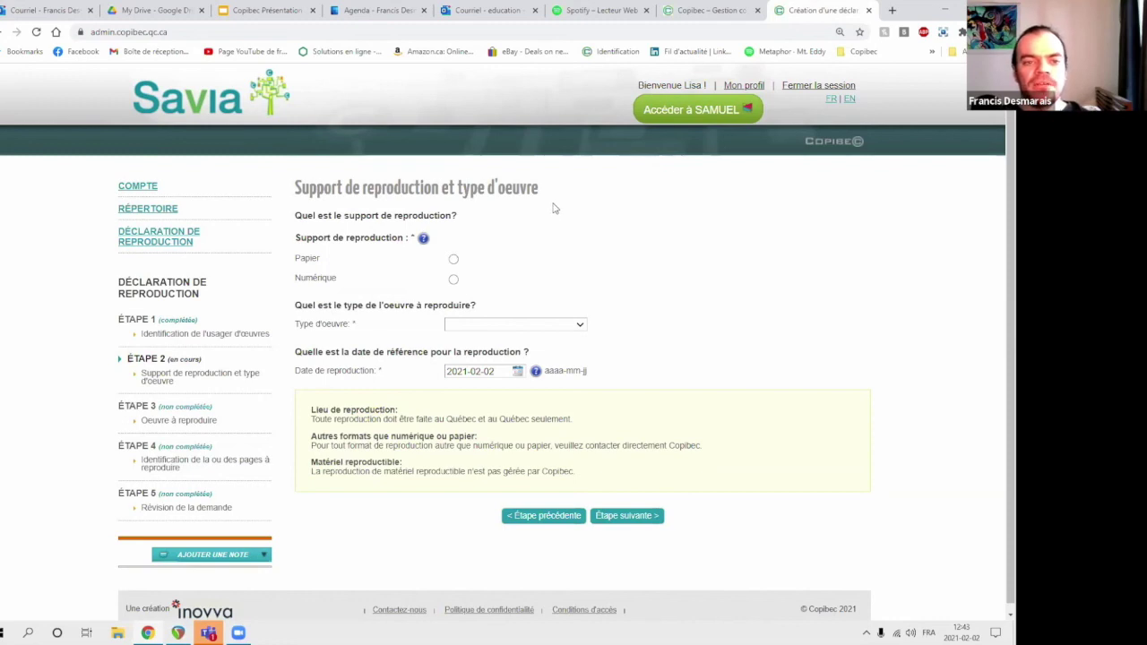
left_click(453, 278)
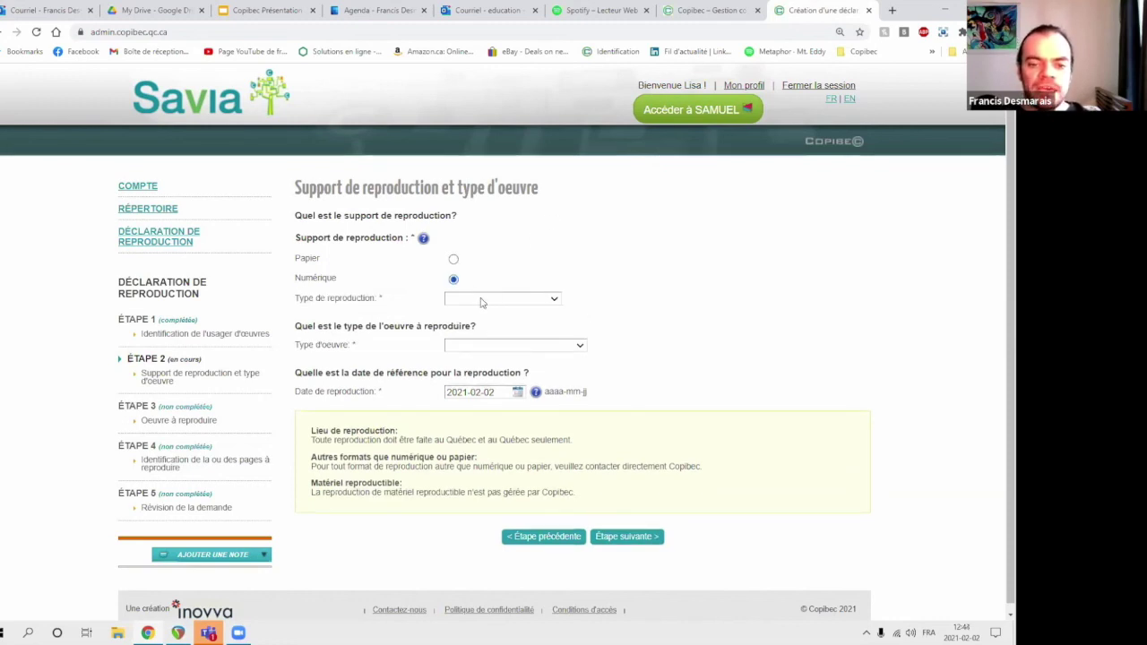
left_click(482, 301)
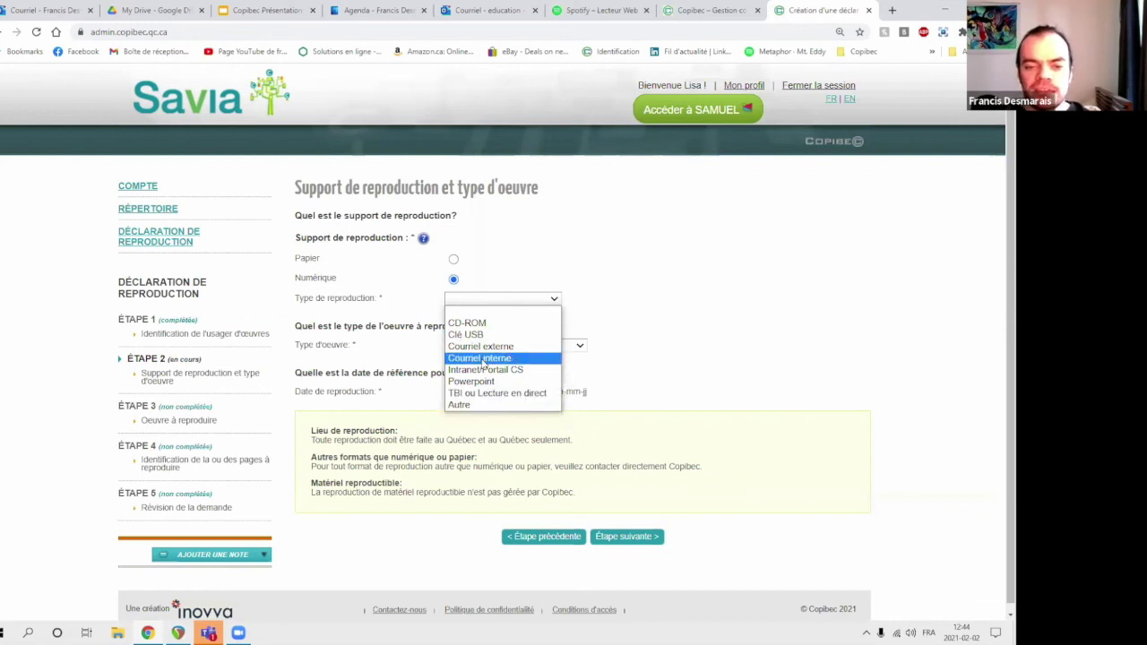
left_click(475, 262)
Step: Set the reproduction medium to Papier and the work type to Livre, and proceed to the work's details
left_click(454, 261)
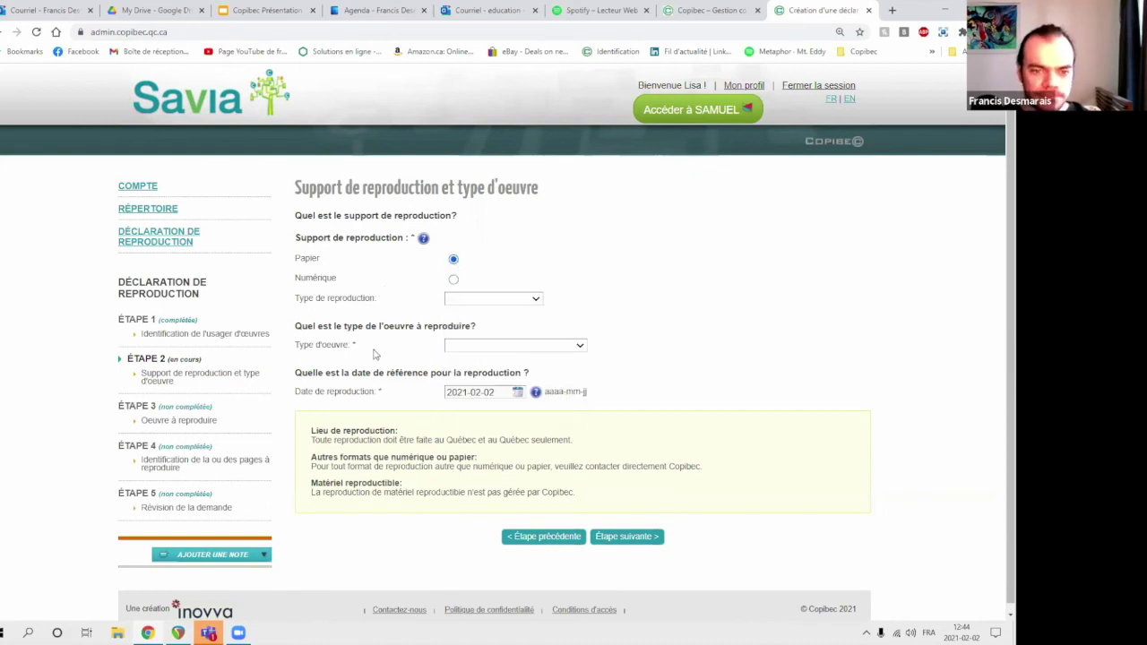
left_click(488, 352)
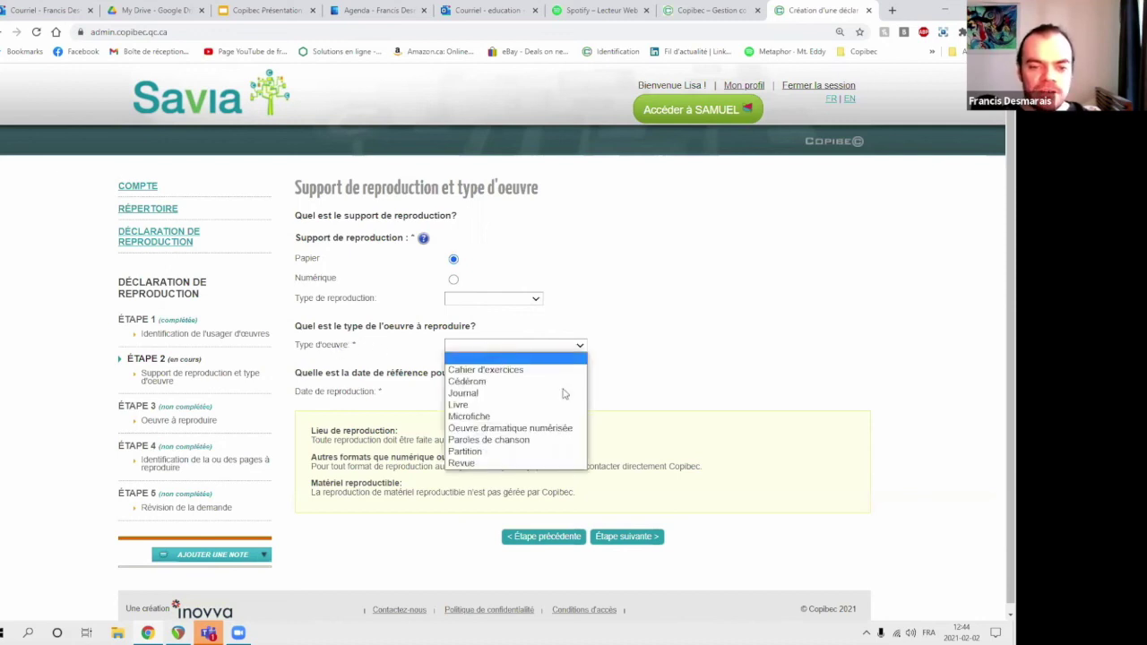
left_click(492, 406)
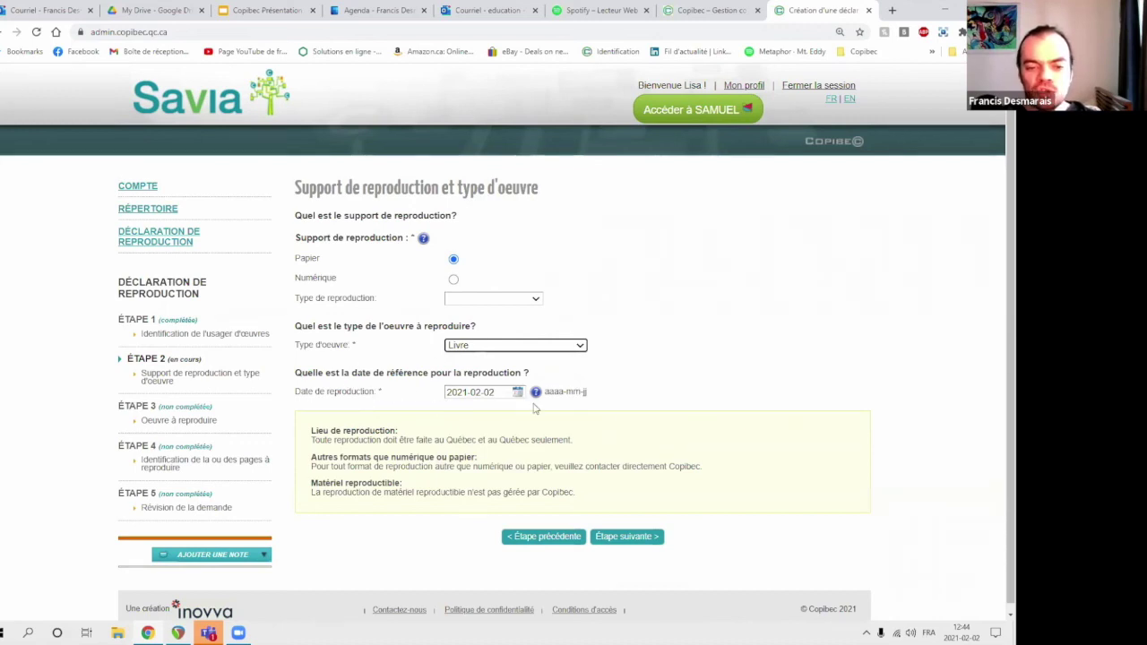
left_click(625, 535)
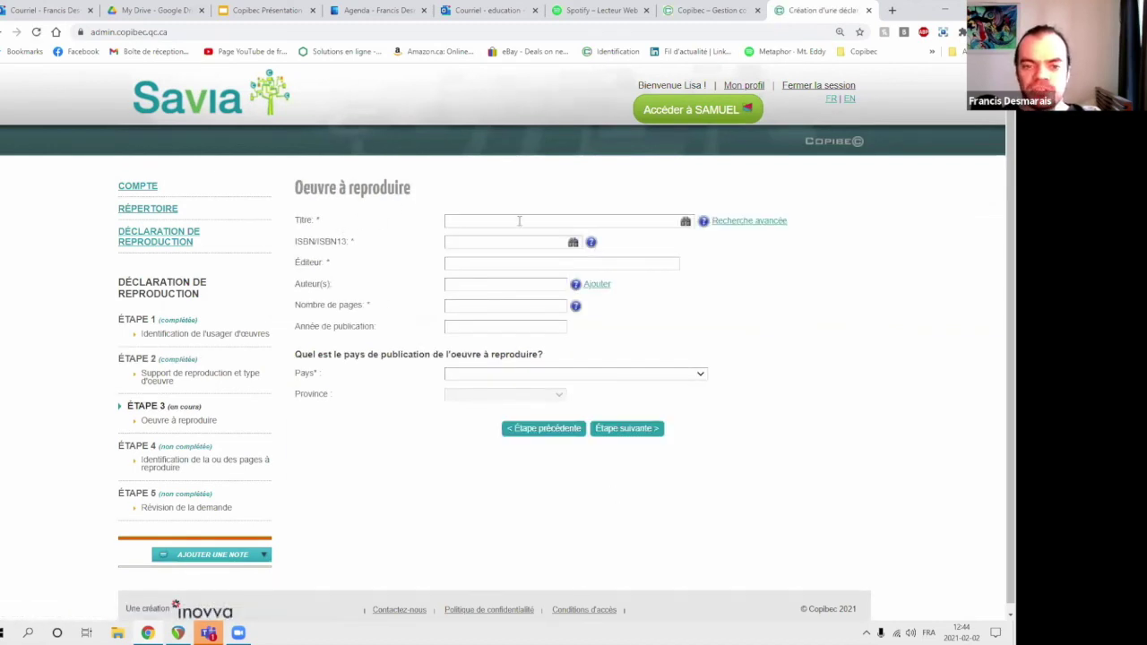
left_click(519, 220)
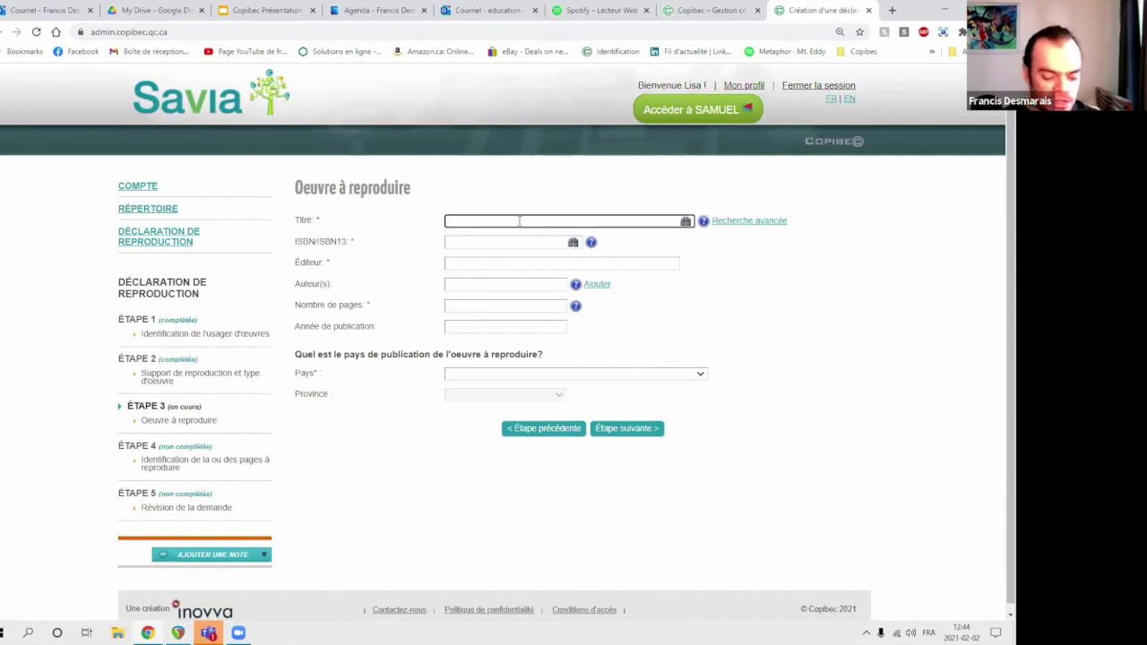
type("oasis")
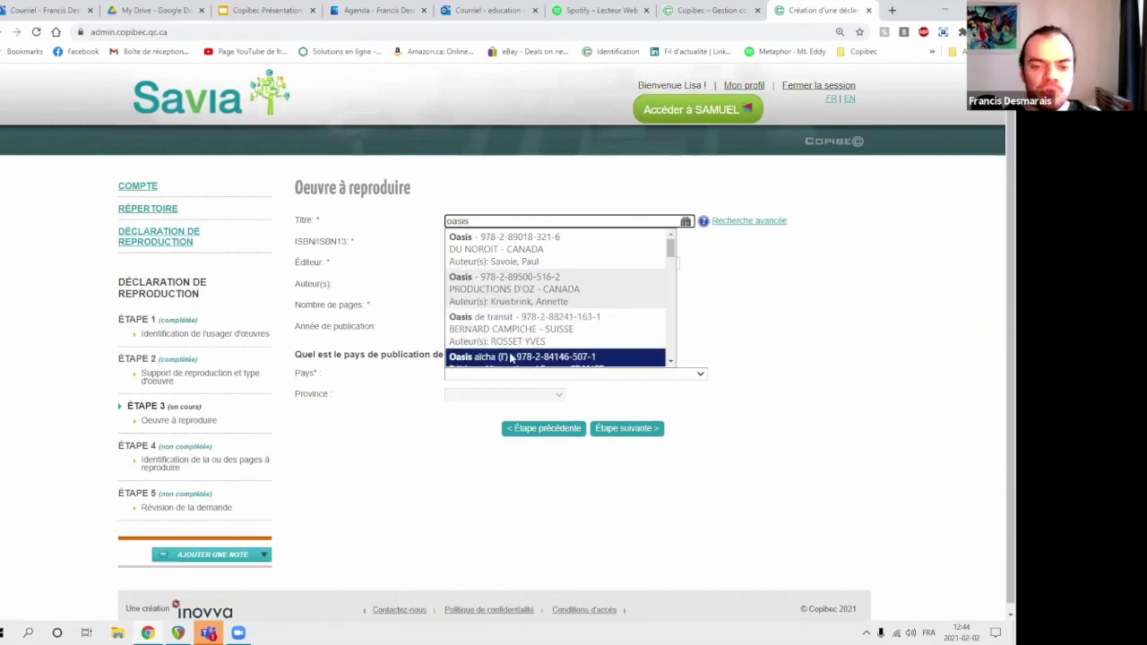
left_click(534, 255)
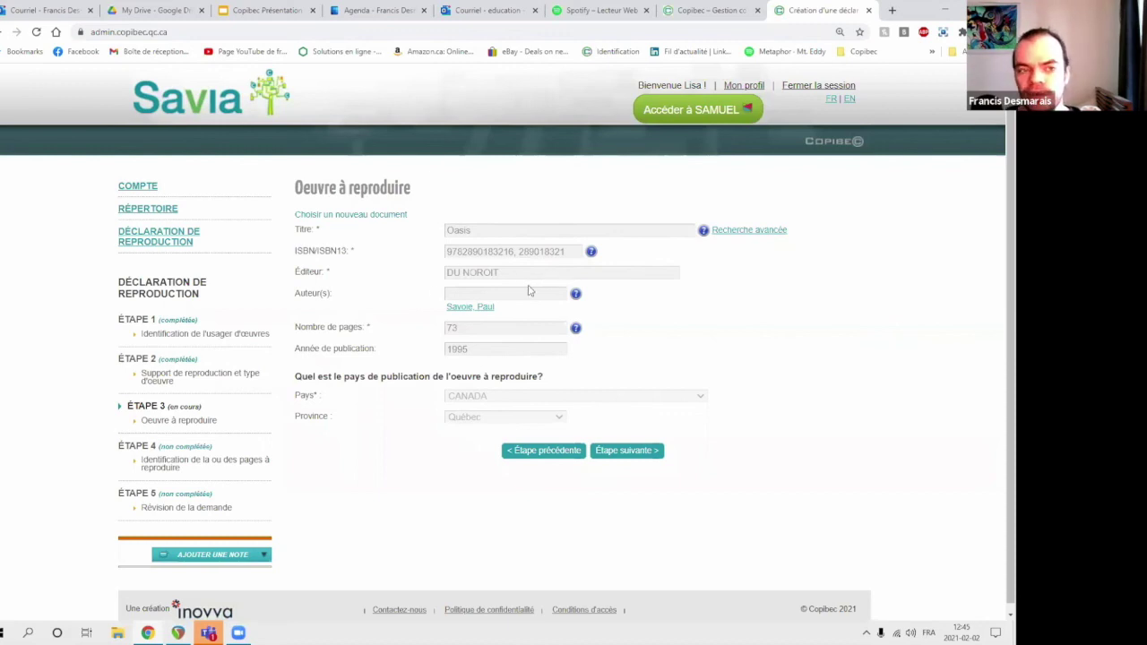
left_click(613, 454)
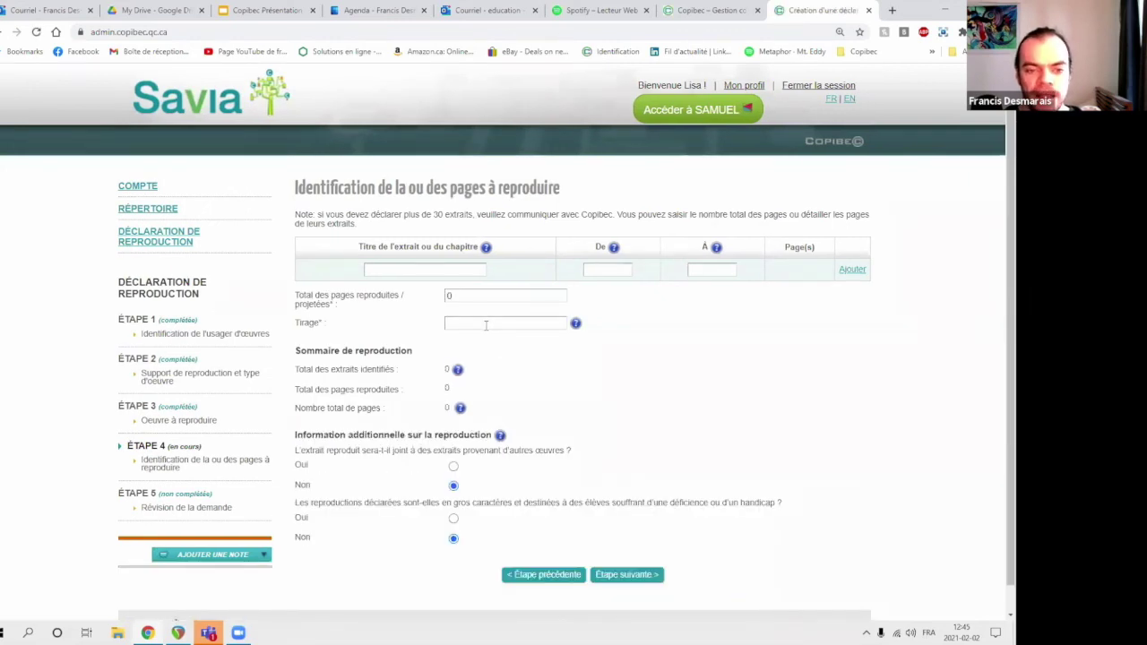
Step: Set the total of reproduced pages to 5 and the print run (Tirage) to 25, and proceed to the request review
left_click(428, 305)
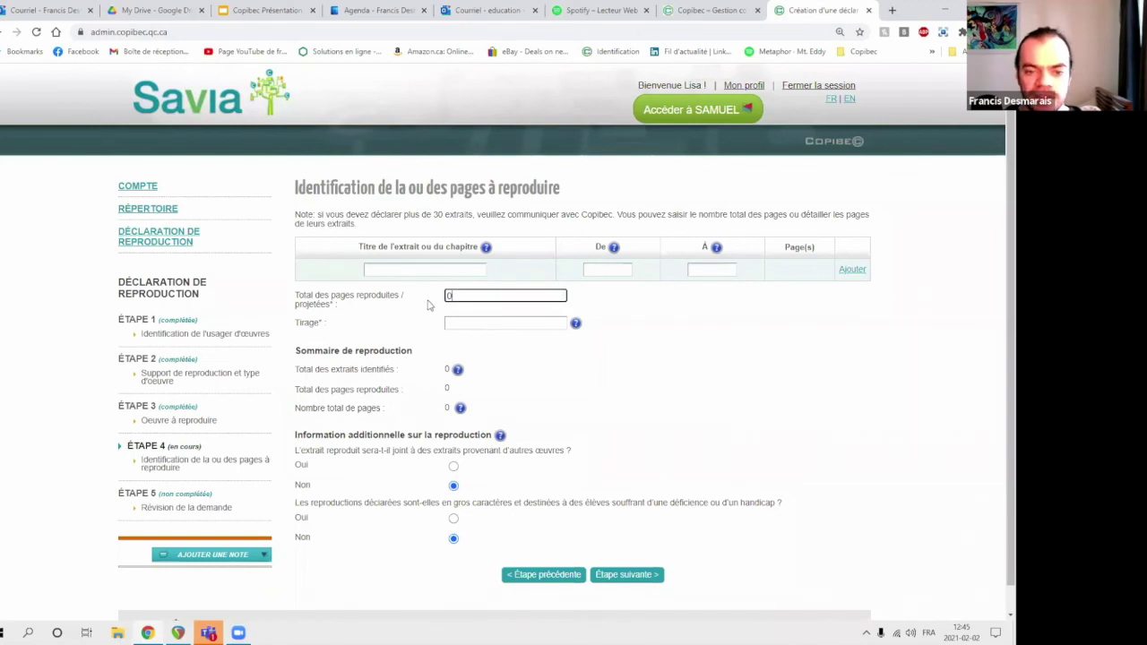
left_click(428, 306)
type("5")
left_click(484, 322)
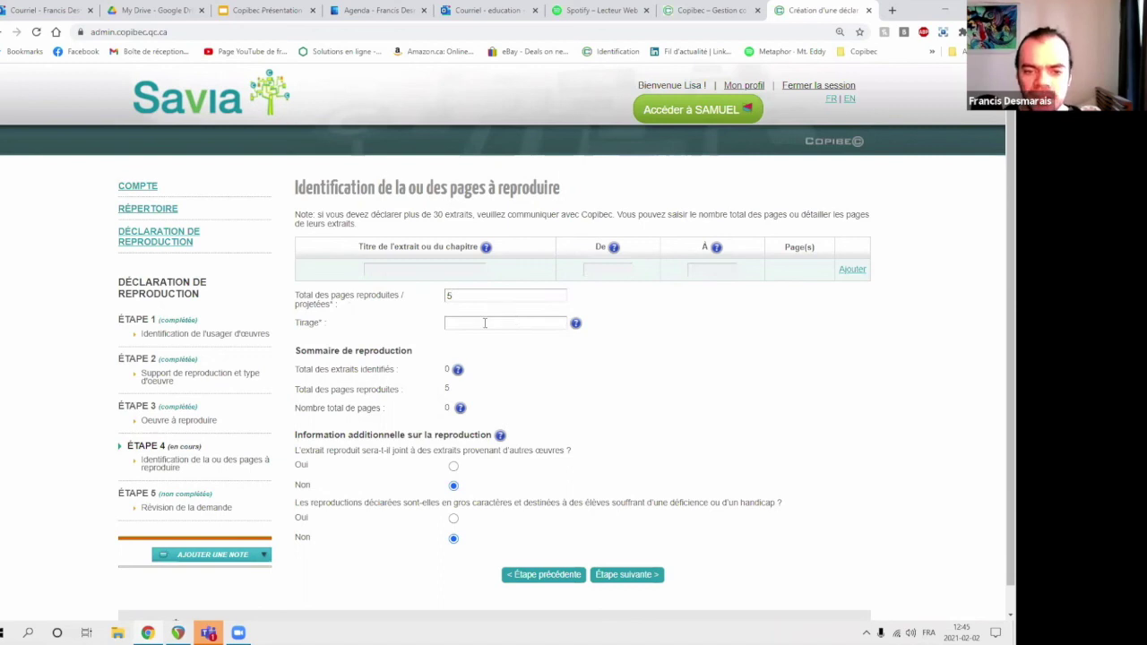
left_click(485, 322)
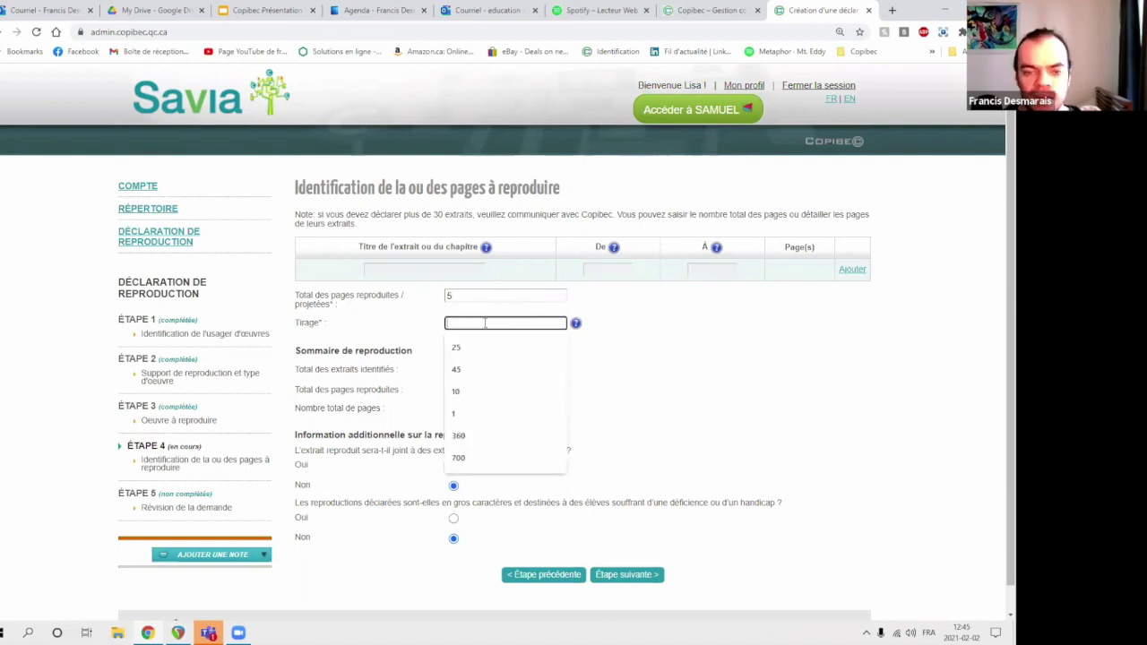
left_click(484, 345)
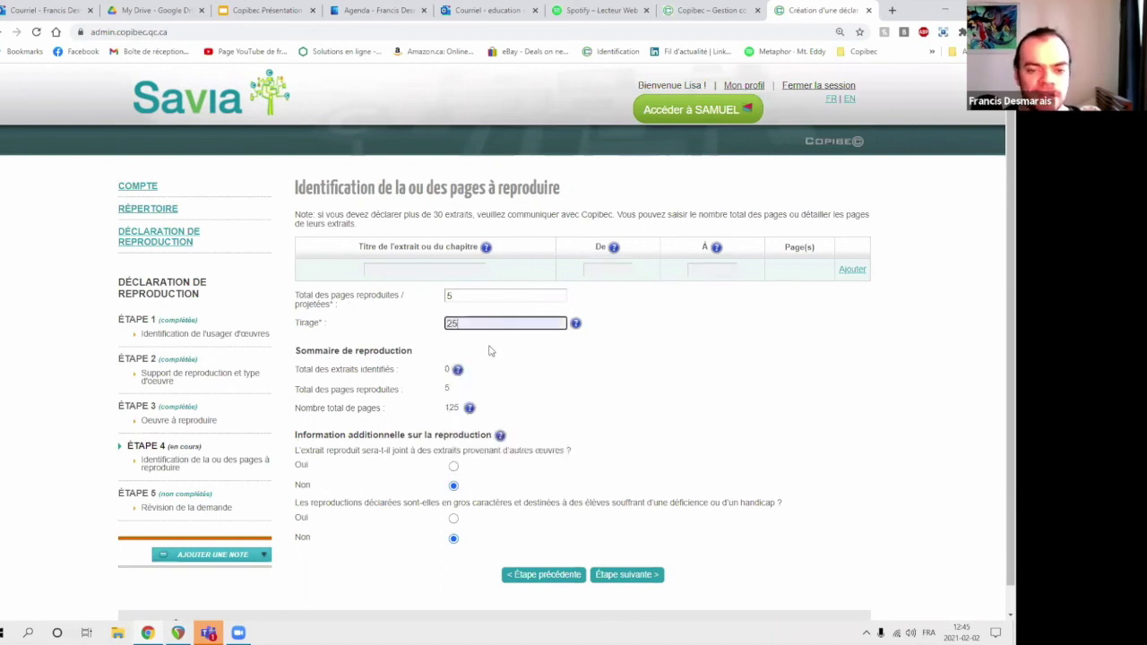
left_click(668, 340)
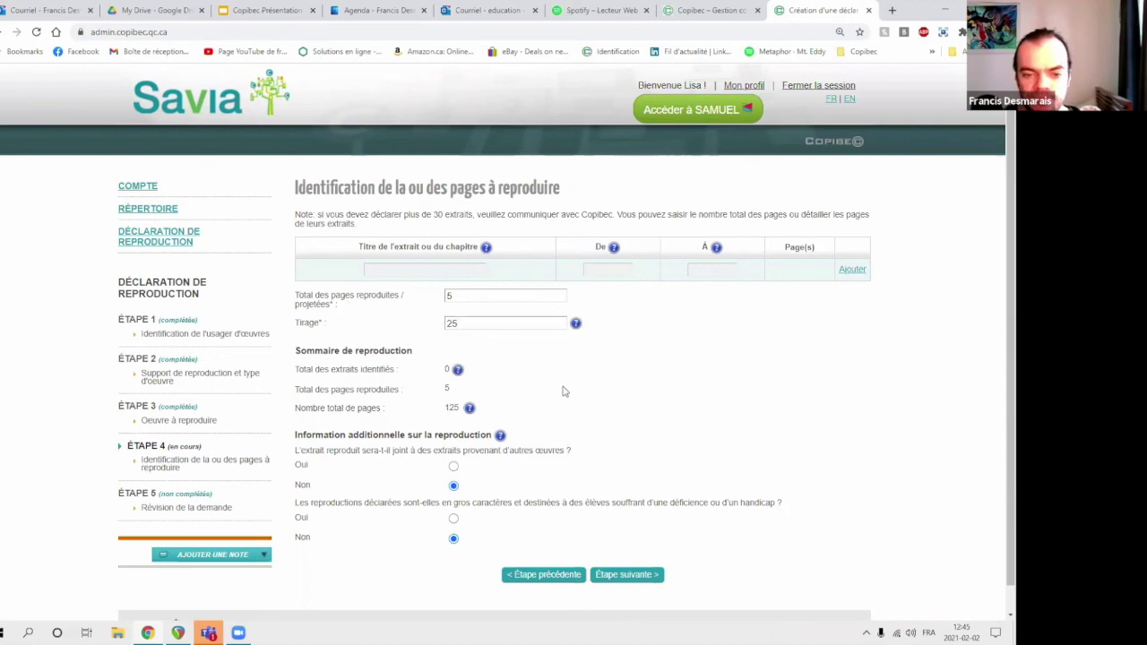
scroll(578, 391, "down", 1)
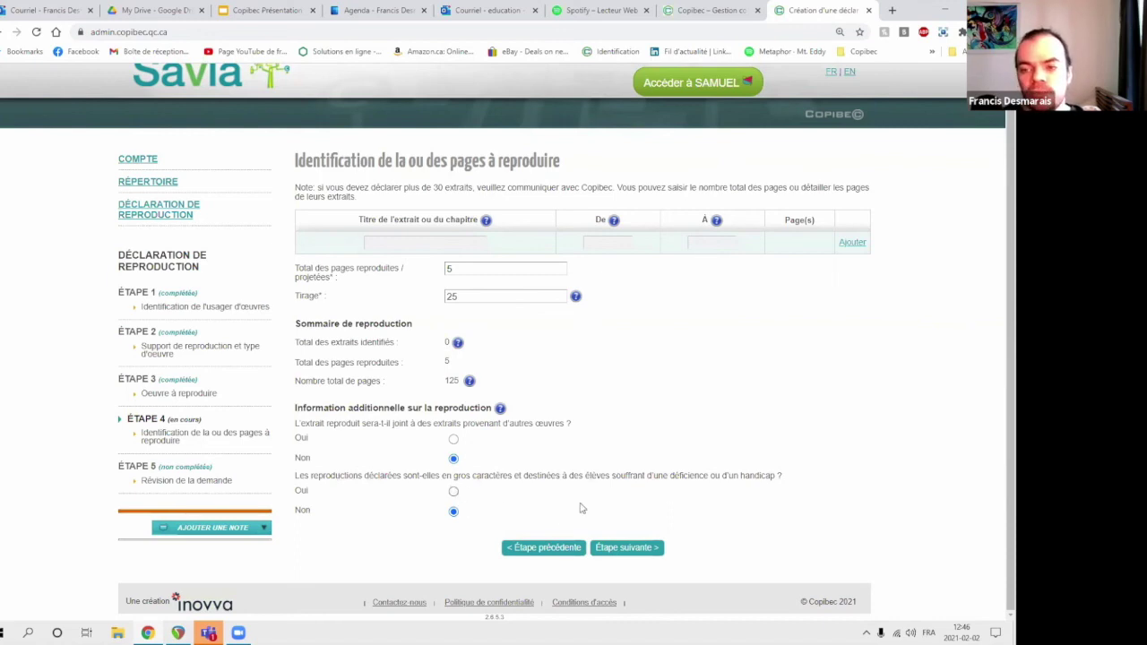
left_click(620, 548)
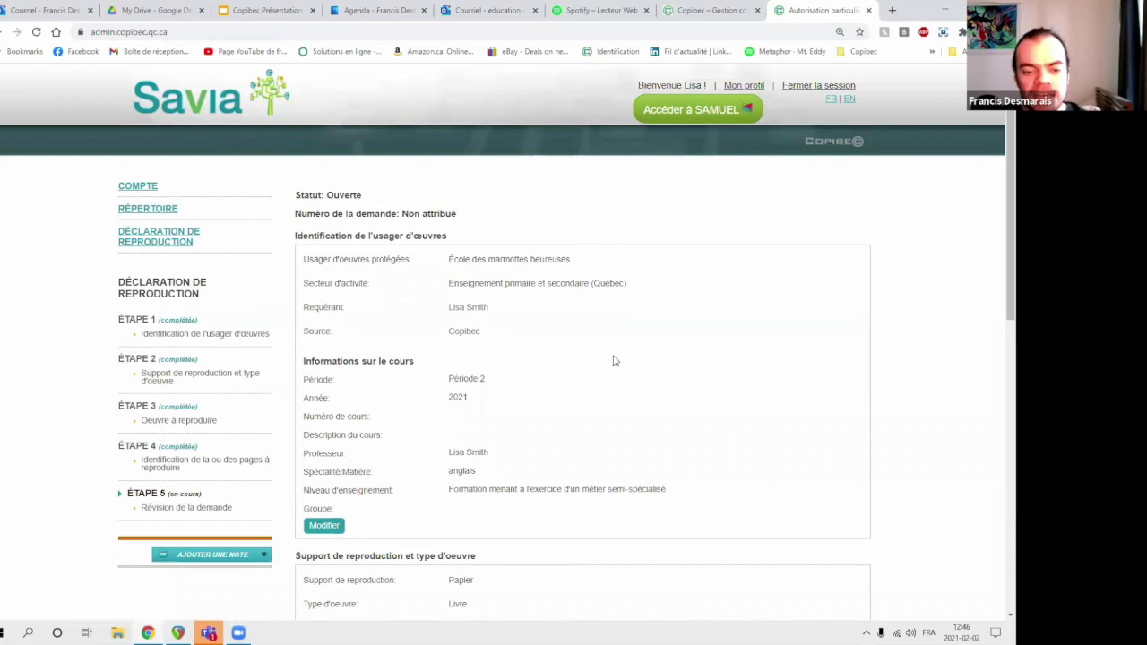
Step: Review the declaration summary, then submit it to Copibec and confirm the transmission
scroll(614, 360, "down", 3)
scroll(691, 363, "down", 5)
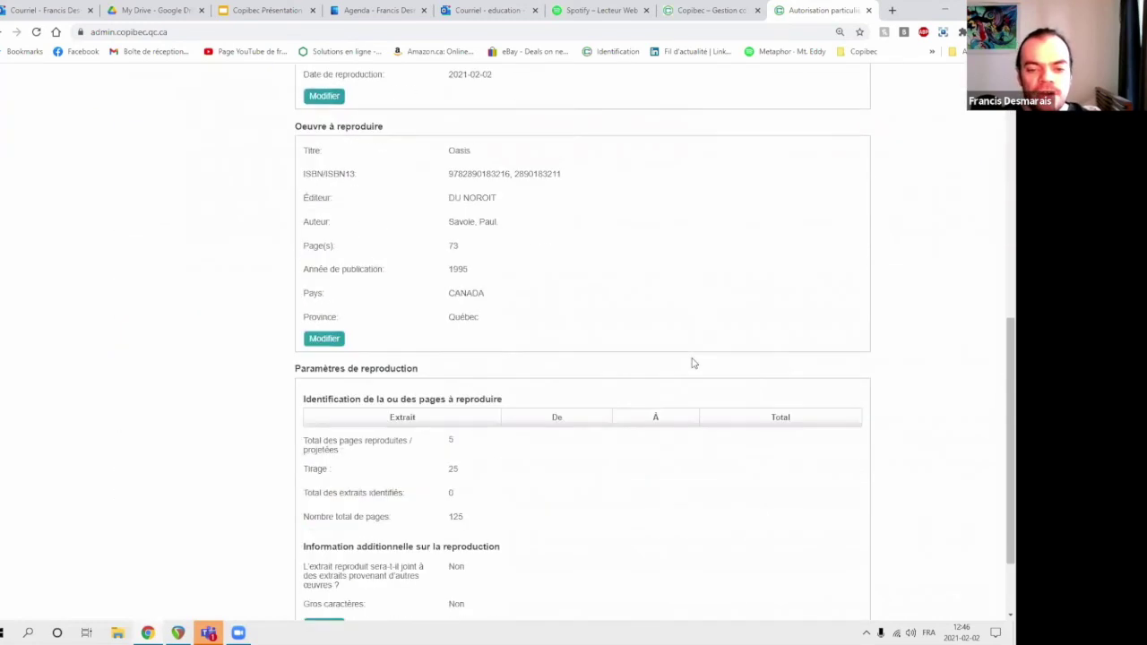
scroll(691, 363, "up", 5)
scroll(734, 439, "down", 5)
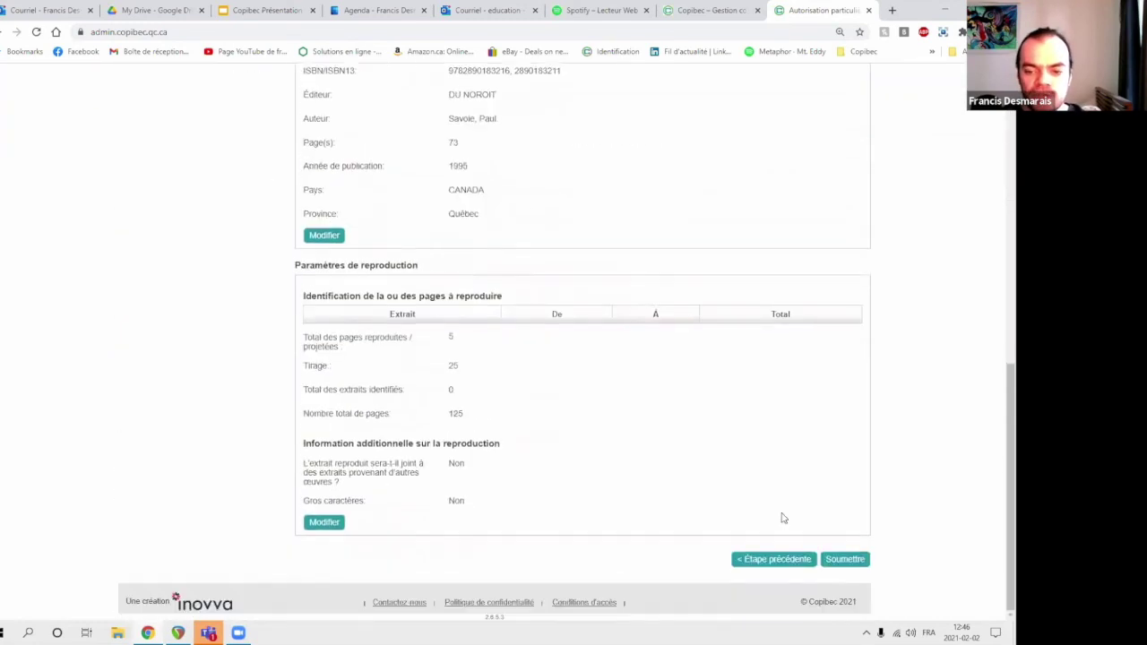
left_click(844, 558)
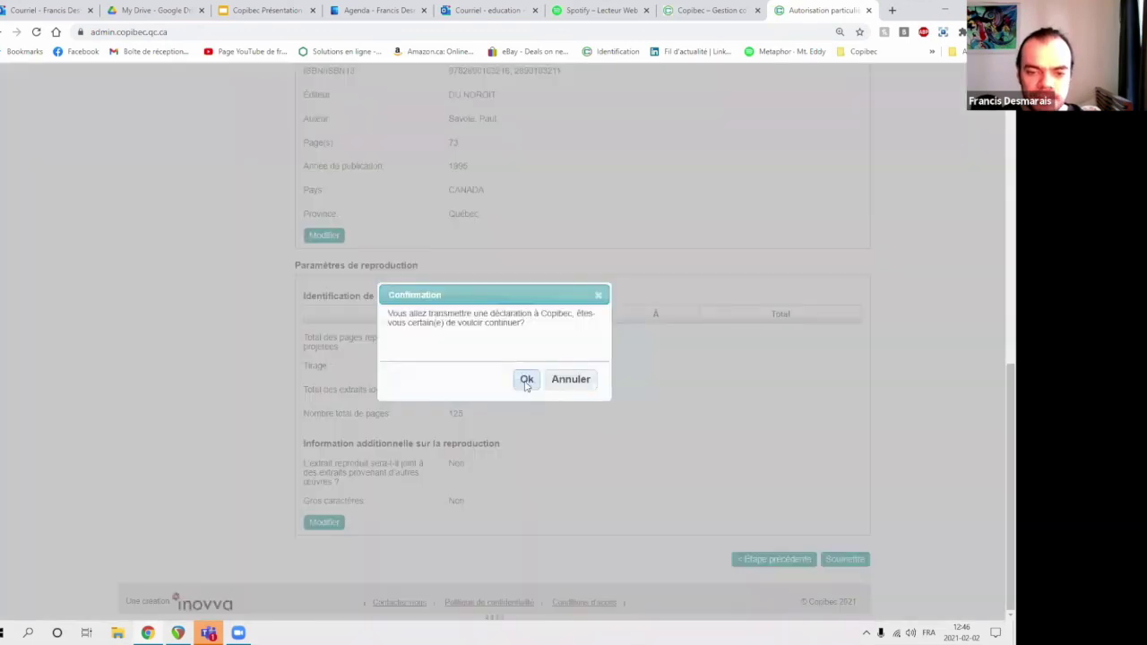
left_click(525, 380)
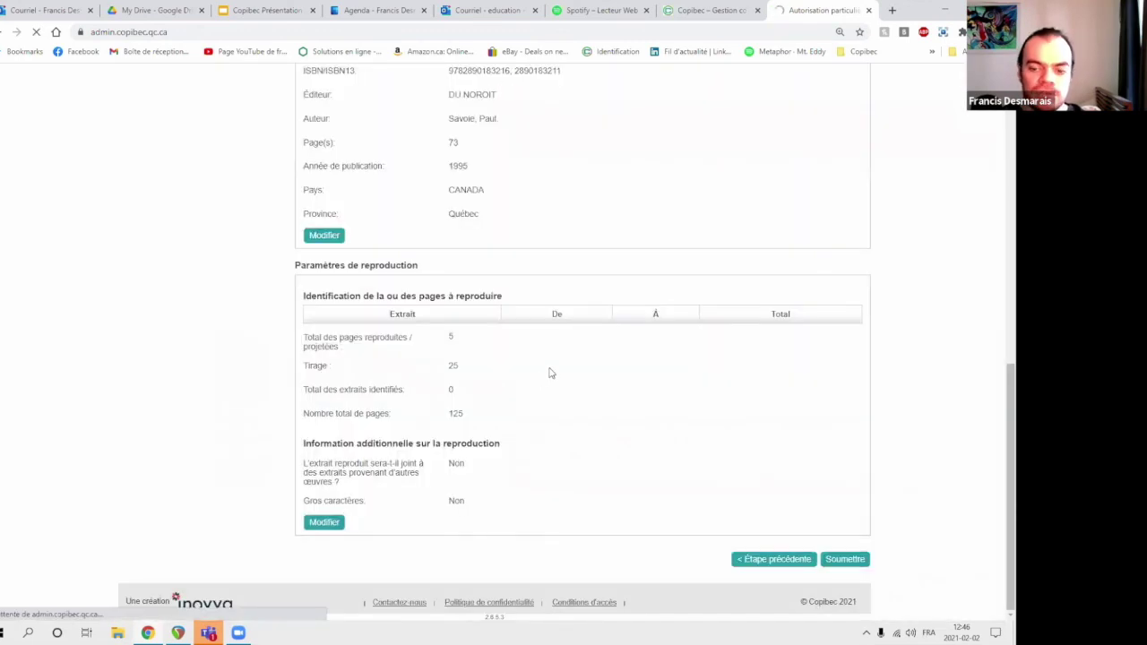
Step: Examine the submitted declaration's status, course information, reproduction medium and work details
scroll(674, 412, "up", 7)
scroll(786, 525, "down", 10)
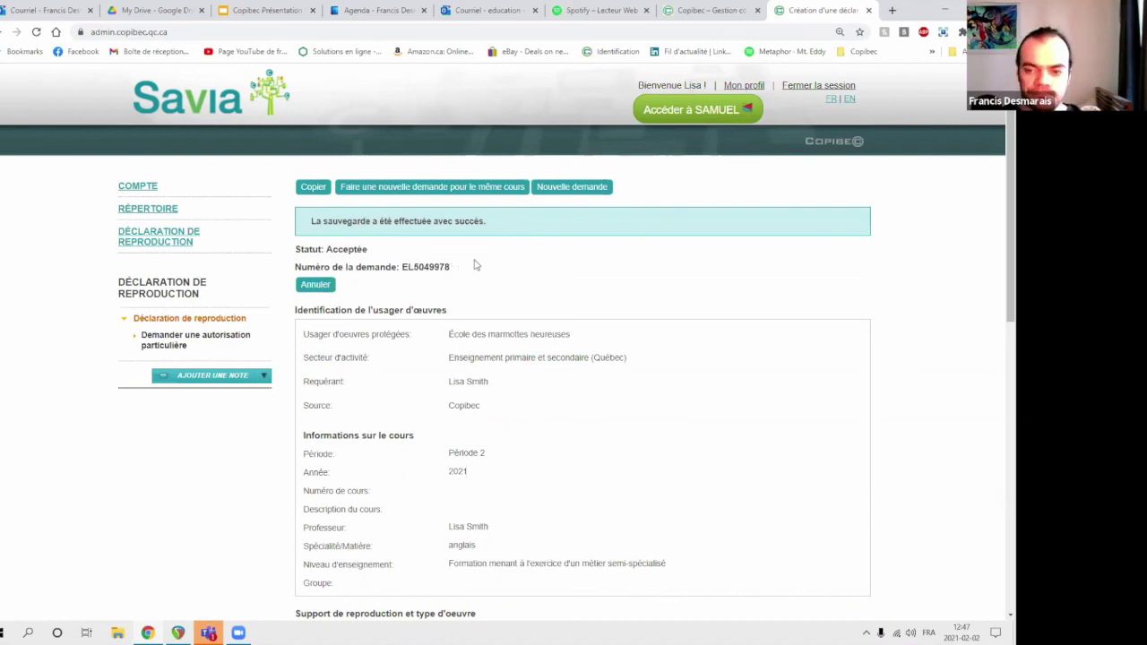
scroll(548, 315, "down", 1)
scroll(546, 314, "down", 3)
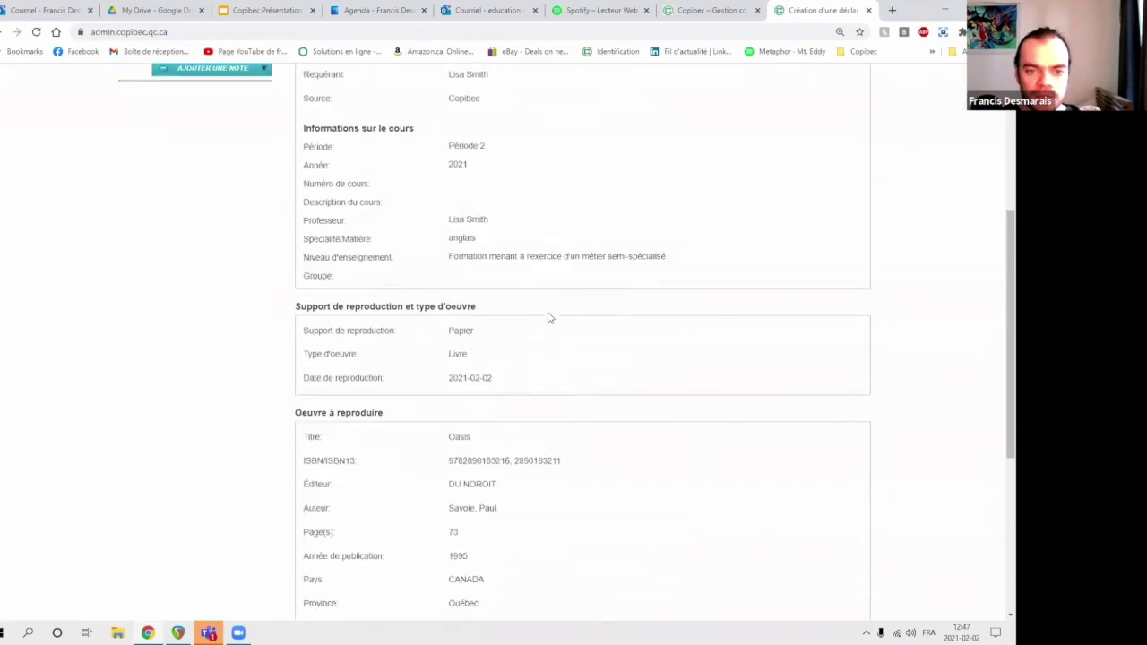
scroll(543, 315, "up", 4)
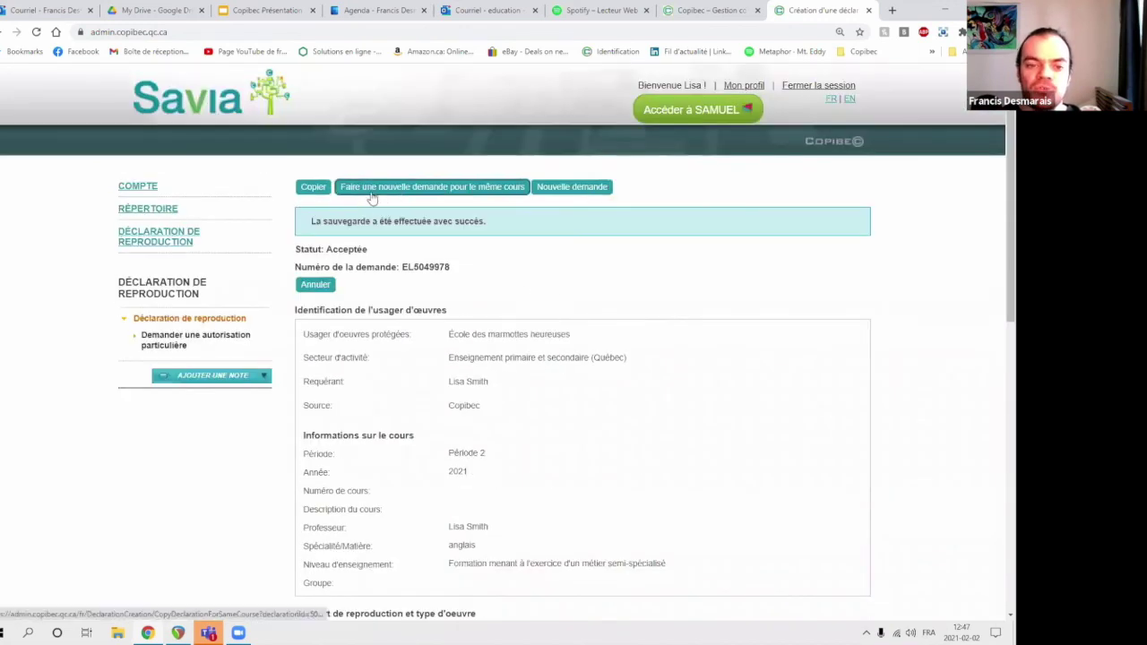